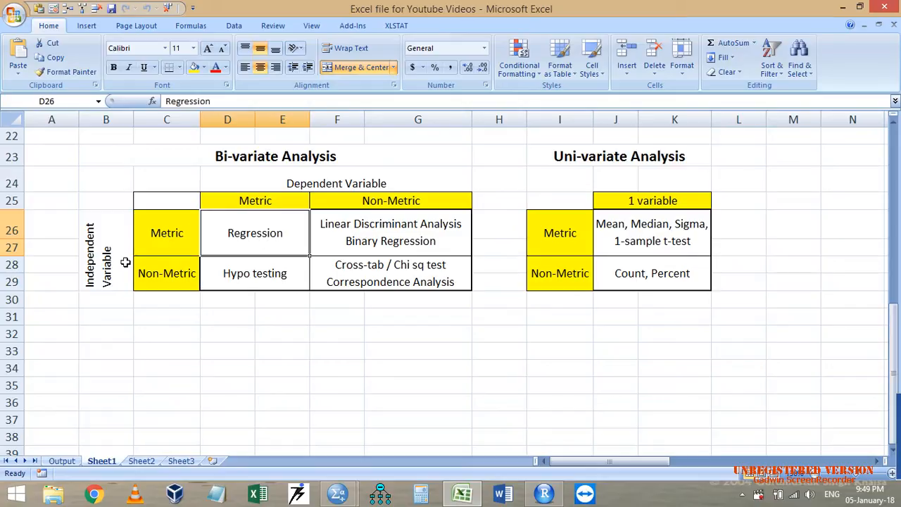
Switch to RStudio, open the help page for lm with ?lm, and read its description, usage and arguments.
{"action": "left_click", "coordinate": [116, 259]}
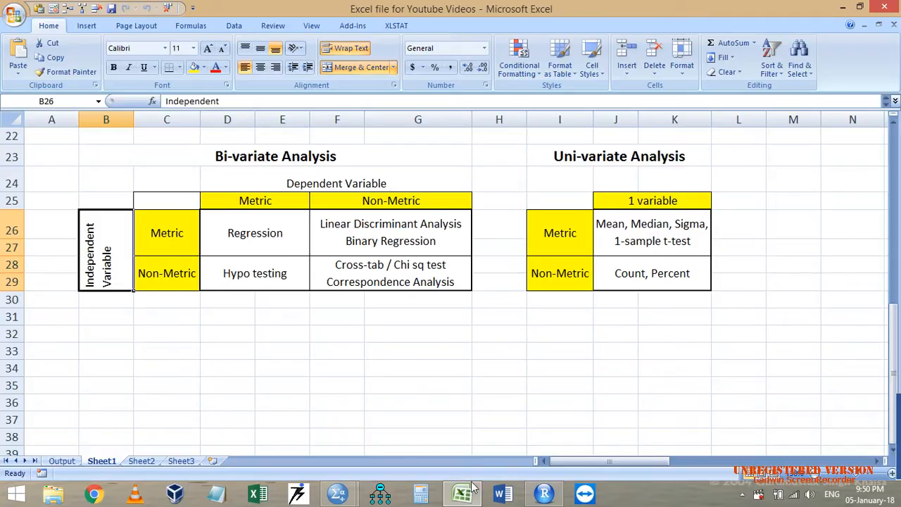
{"action": "left_click", "coordinate": [544, 493]}
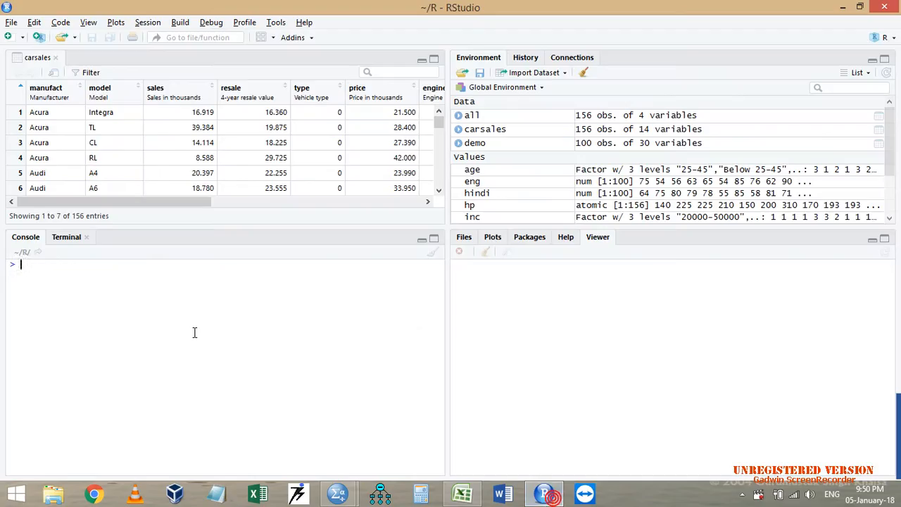
{"action": "left_click", "coordinate": [125, 296]}
{"action": "type", "text": "?lm"}
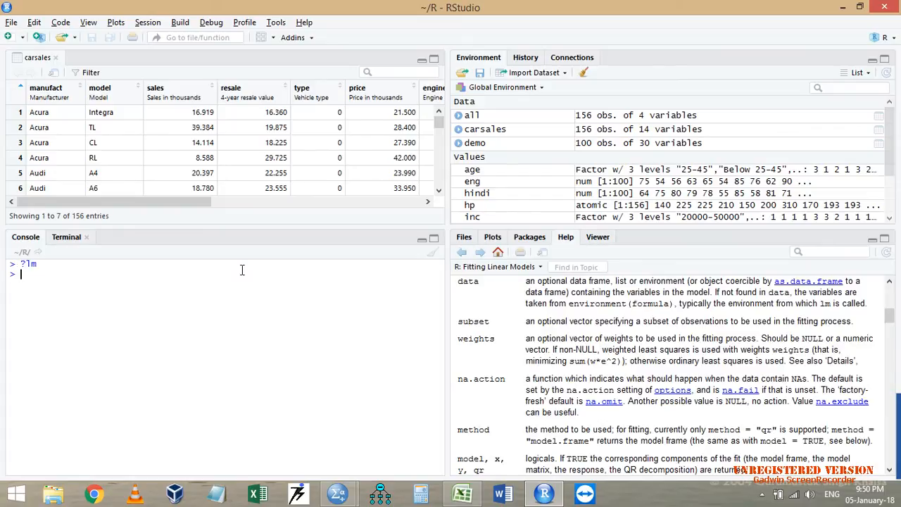
{"action": "scroll", "coordinate": [883, 343], "scroll_direction": "up", "scroll_amount": 5}
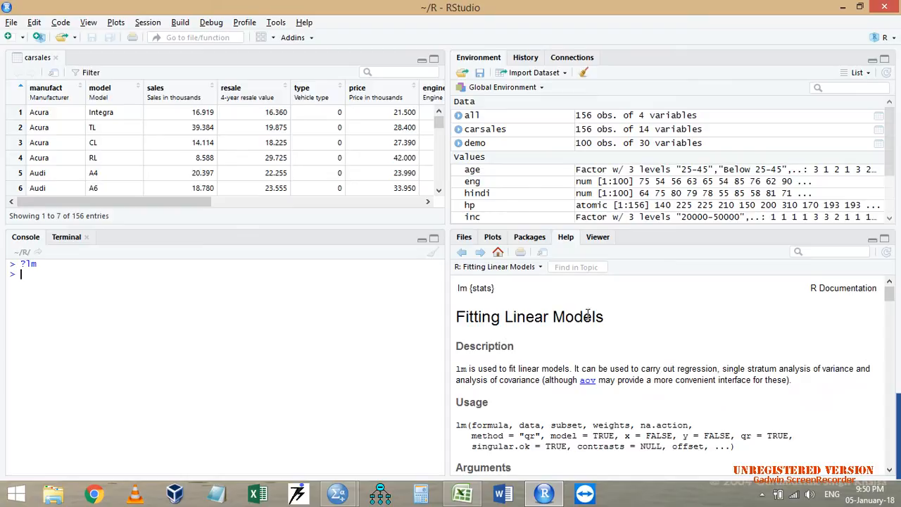
{"action": "scroll", "coordinate": [540, 373], "scroll_direction": "down", "scroll_amount": 2}
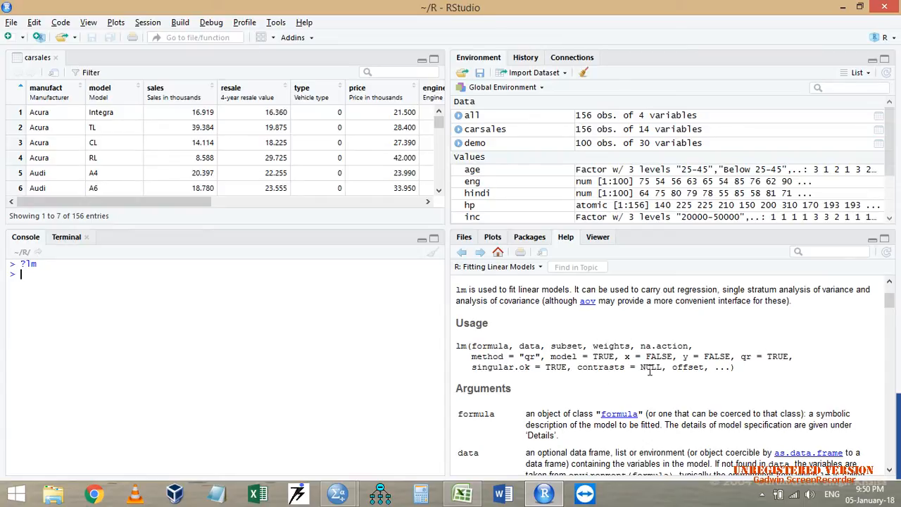
{"action": "left_click", "coordinate": [63, 274]}
Switch to the SPSS Statistics Data Editor with the carsales.sav dataset.
{"action": "left_click", "coordinate": [340, 495]}
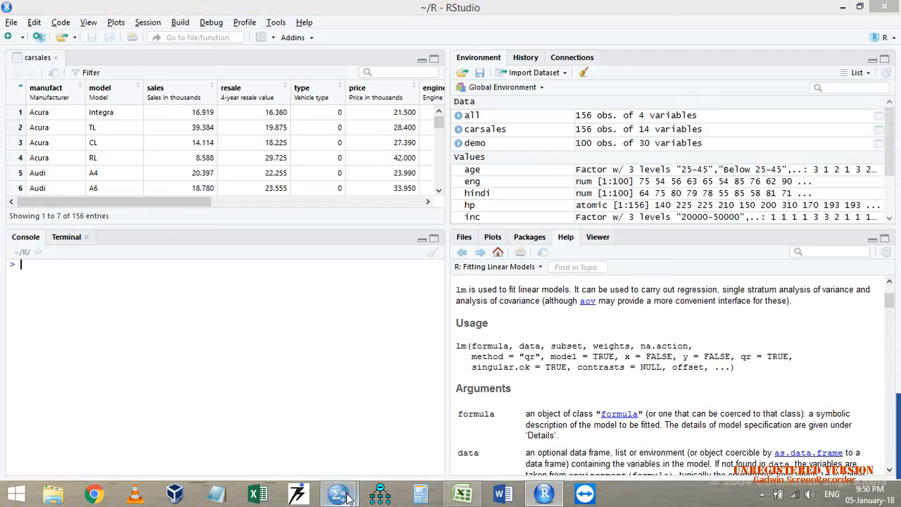
{"action": "left_click", "coordinate": [301, 422]}
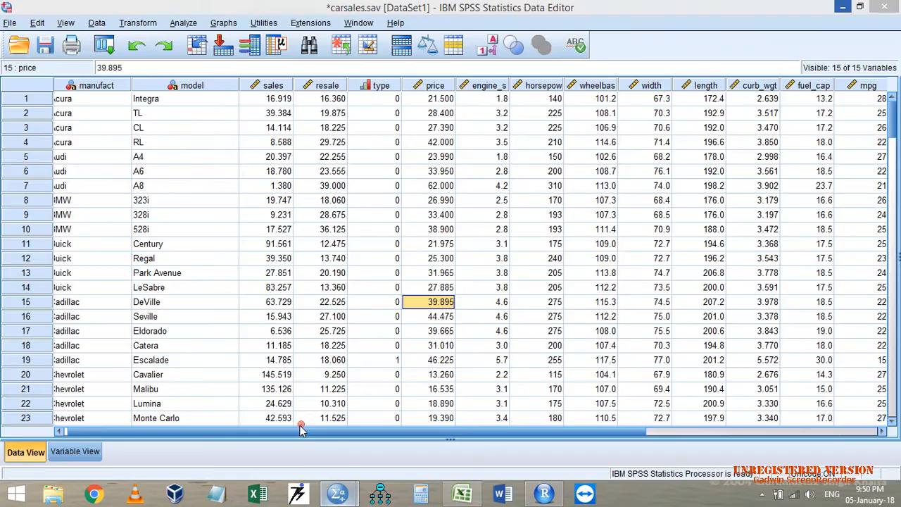
{"action": "left_click", "coordinate": [95, 42]}
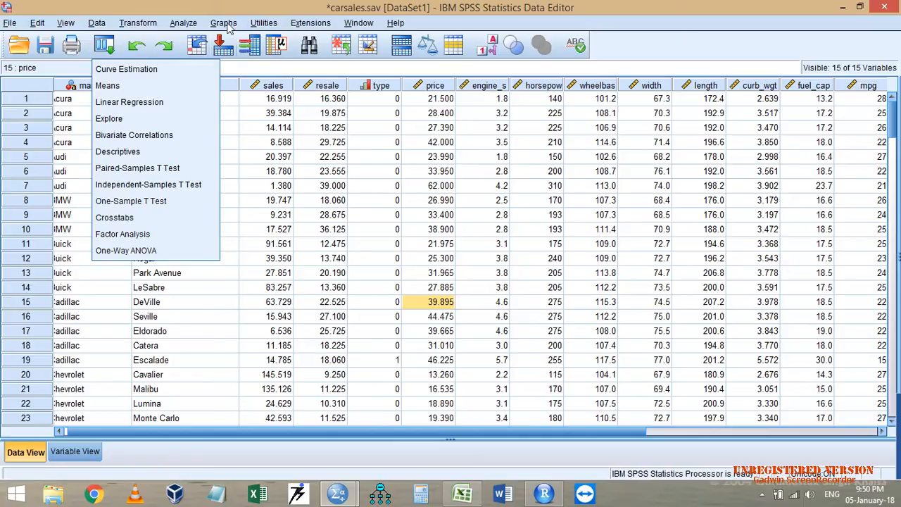
{"action": "left_click", "coordinate": [183, 22]}
{"action": "mouse_move", "coordinate": [245, 133]}
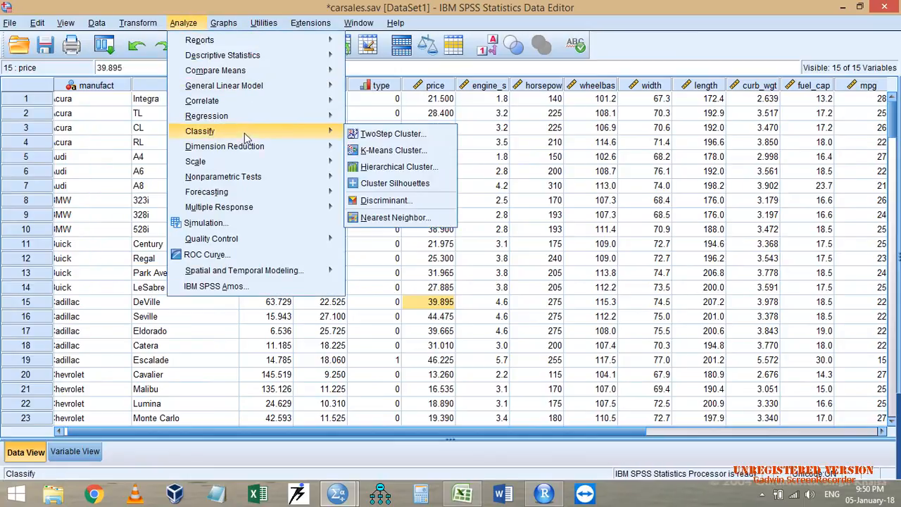
{"action": "mouse_move", "coordinate": [253, 114]}
{"action": "left_click", "coordinate": [413, 140]}
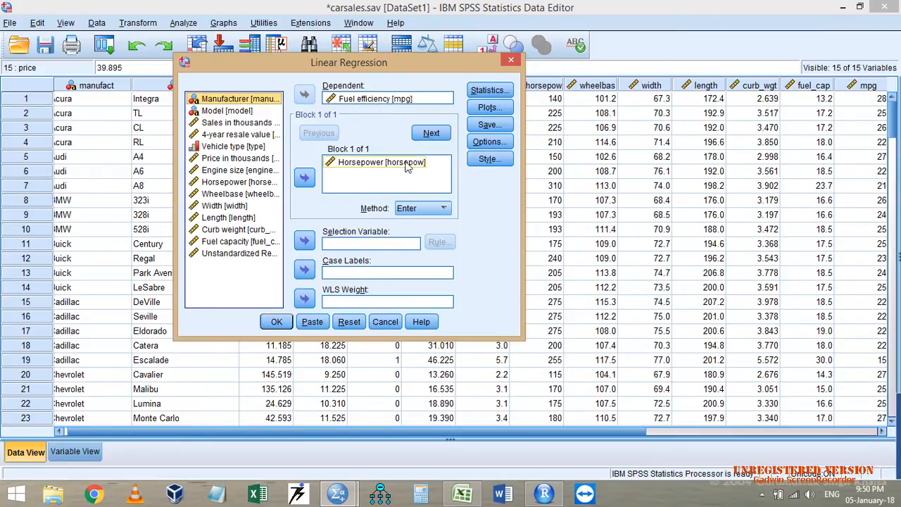
{"action": "left_click", "coordinate": [489, 125]}
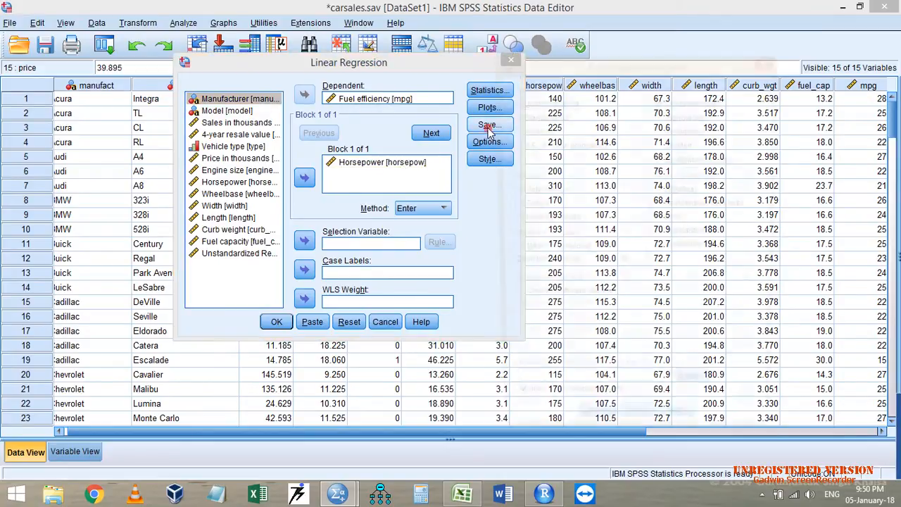
{"action": "left_click", "coordinate": [687, 106]}
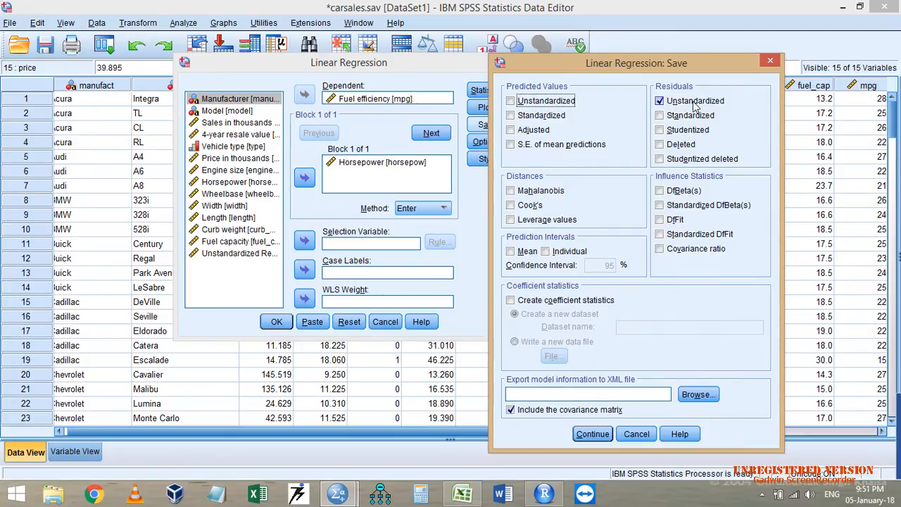
{"action": "left_click", "coordinate": [592, 433]}
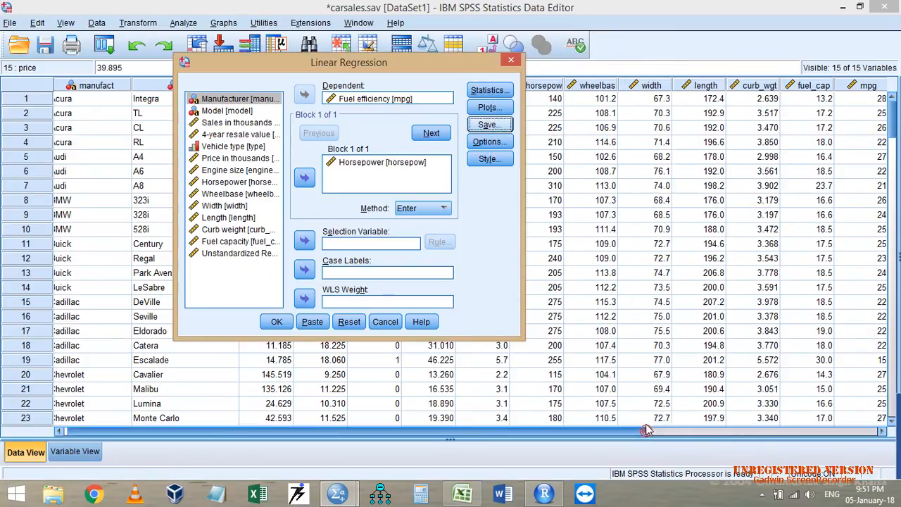
{"action": "left_click", "coordinate": [375, 322]}
Delete the existing residual variable RES_1 from the dataset.
{"action": "left_click_drag", "start_coordinate": [513, 432], "coordinate": [828, 444]}
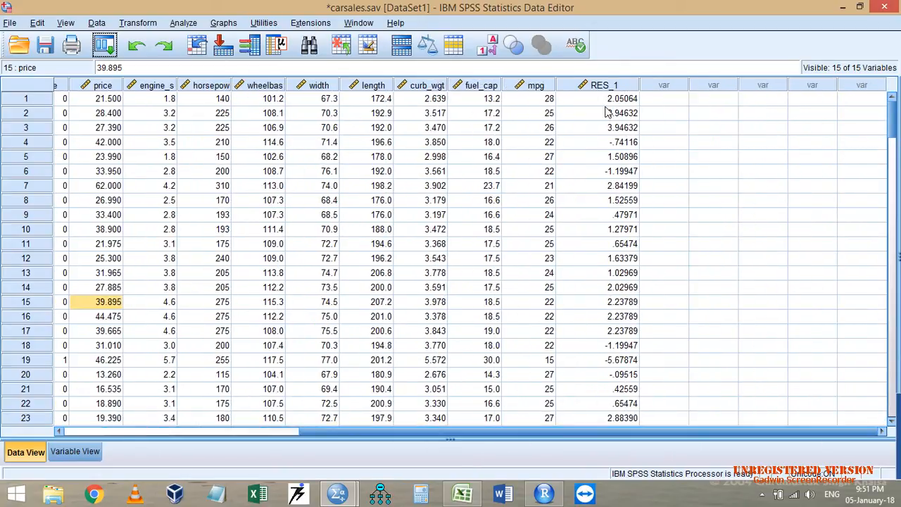
{"action": "left_click", "coordinate": [595, 85]}
{"action": "right_click", "coordinate": [593, 83]}
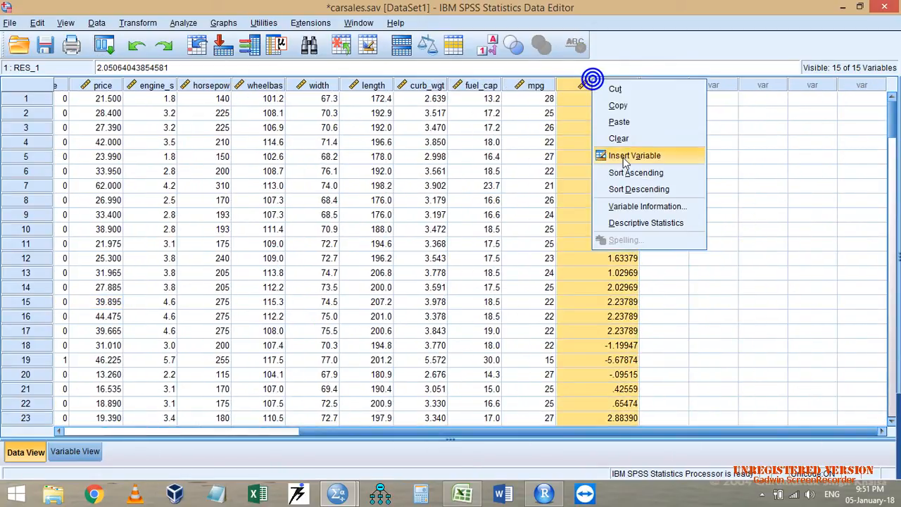
{"action": "left_click", "coordinate": [626, 144]}
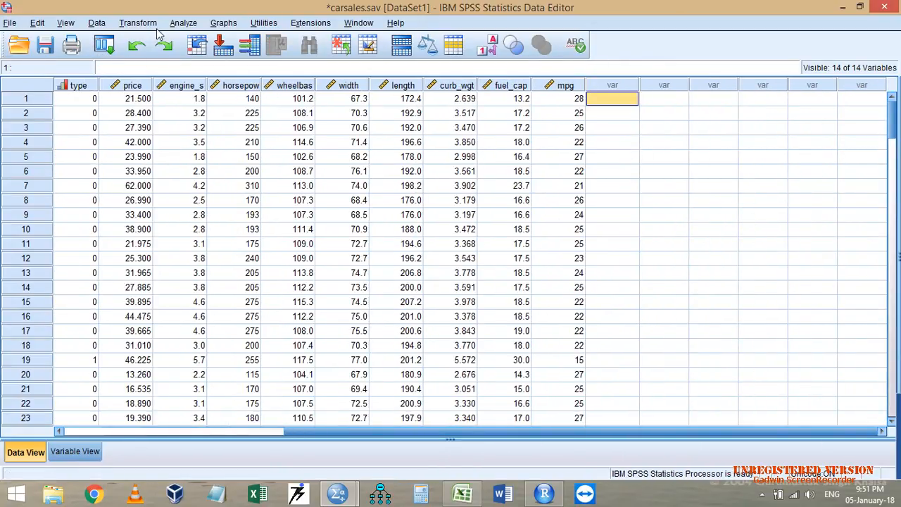
Run a linear regression of Fuel efficiency on Horsepower with the Enter method, estimates, model fit and saved unstandardized residuals.
{"action": "left_click", "coordinate": [181, 25]}
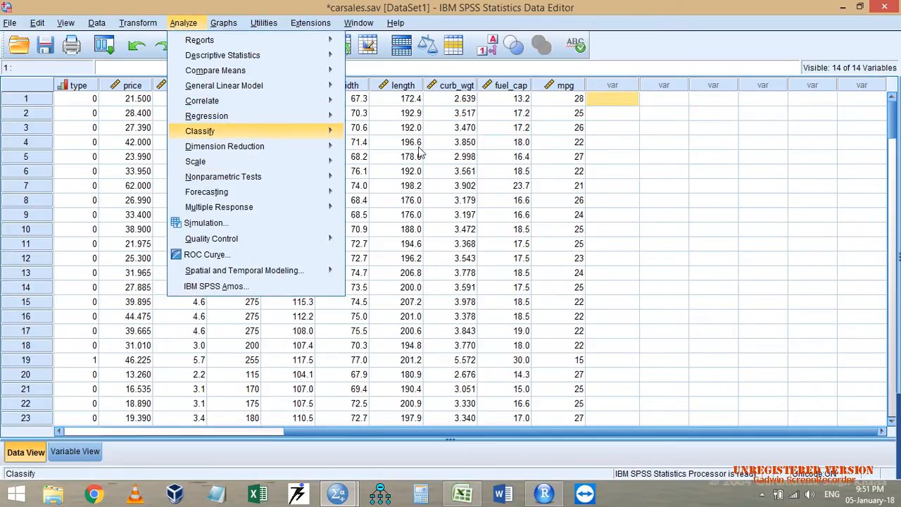
{"action": "mouse_move", "coordinate": [339, 125]}
{"action": "left_click", "coordinate": [373, 133]}
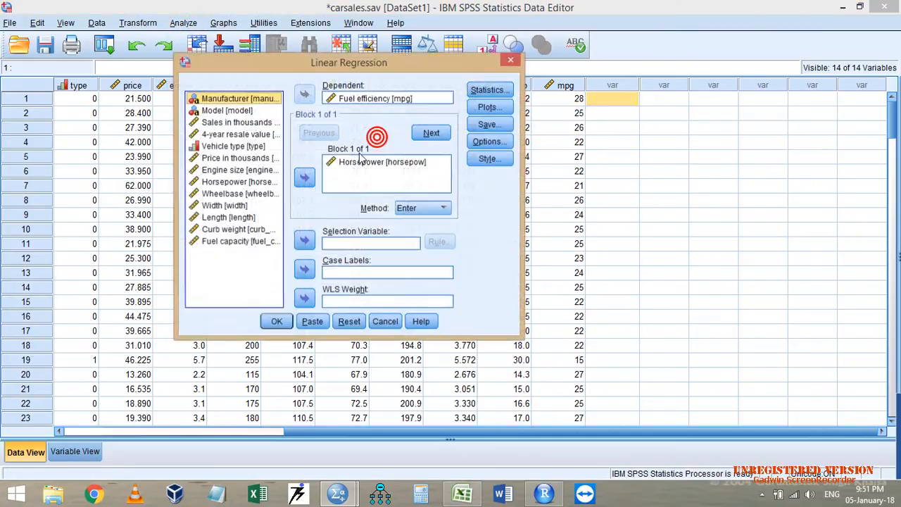
{"action": "left_click", "coordinate": [494, 124]}
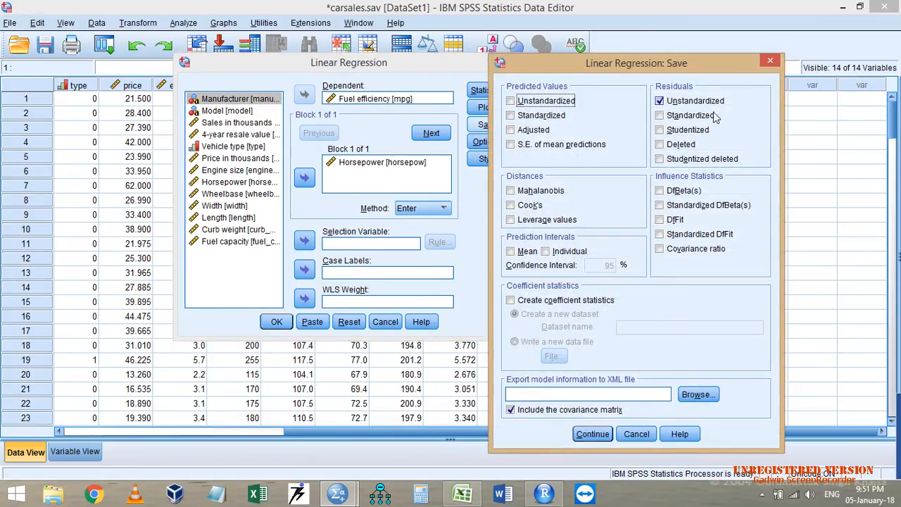
{"action": "left_click", "coordinate": [593, 434]}
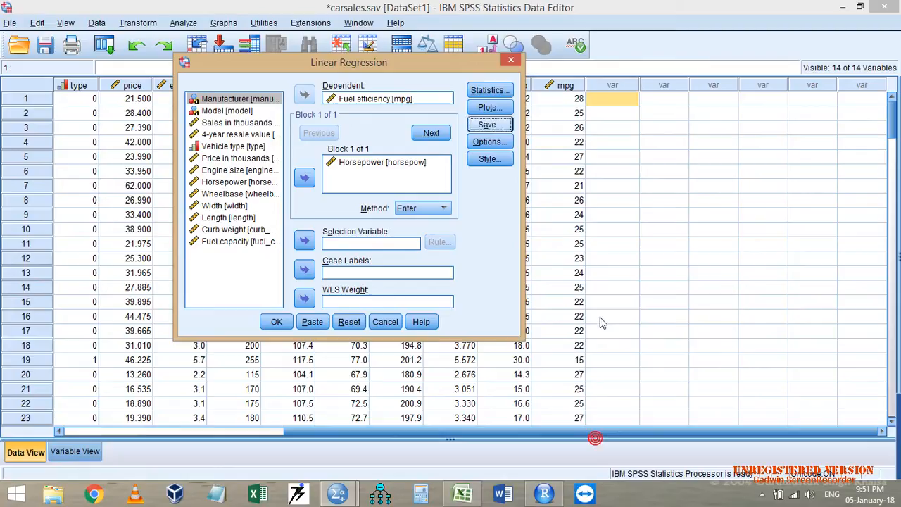
{"action": "left_click", "coordinate": [491, 89]}
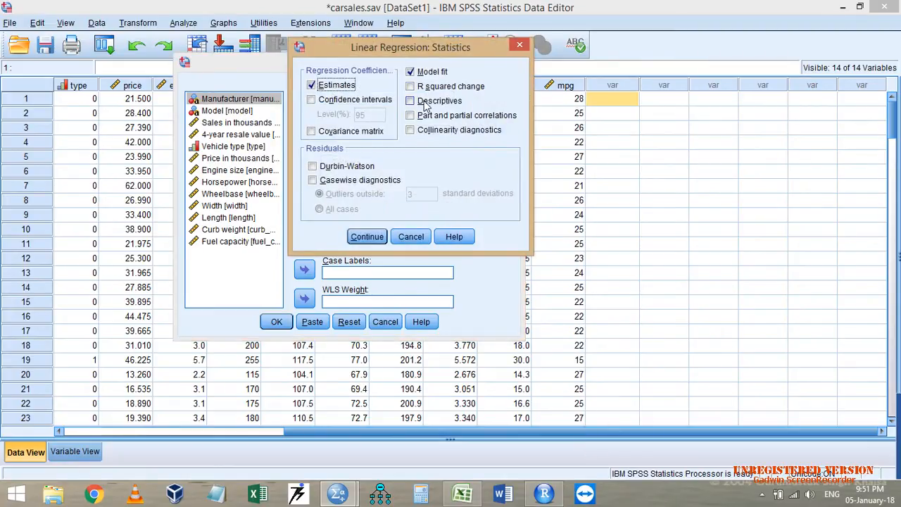
{"action": "left_click", "coordinate": [367, 236]}
{"action": "left_click", "coordinate": [270, 324]}
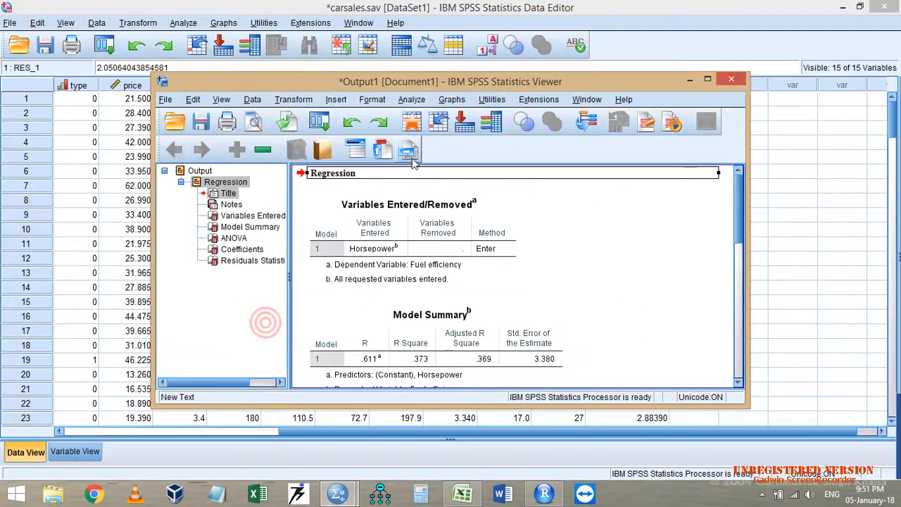
Maximize the output viewer and examine the Variables Entered/Removed, Model Summary, ANOVA, Coefficients and Residuals Statistics tables.
{"action": "double_click", "coordinate": [434, 79]}
{"action": "left_click", "coordinate": [290, 153]}
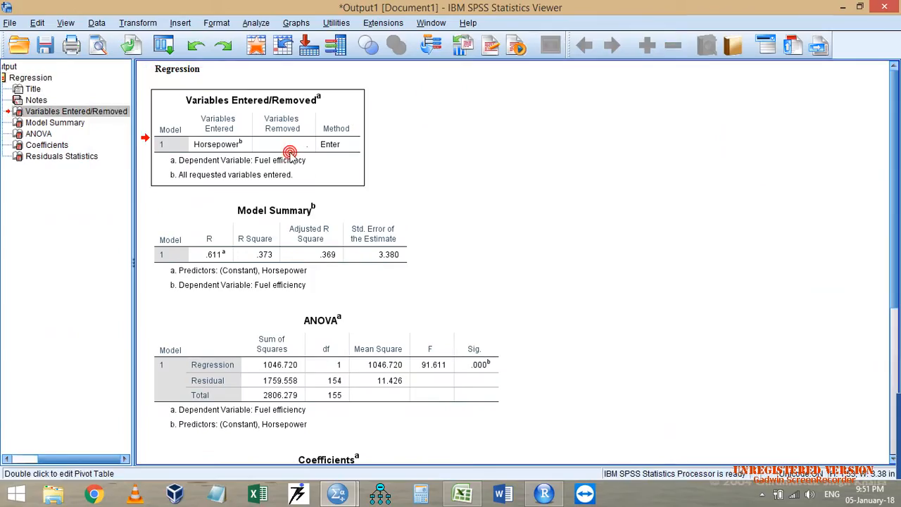
{"action": "left_click", "coordinate": [244, 261]}
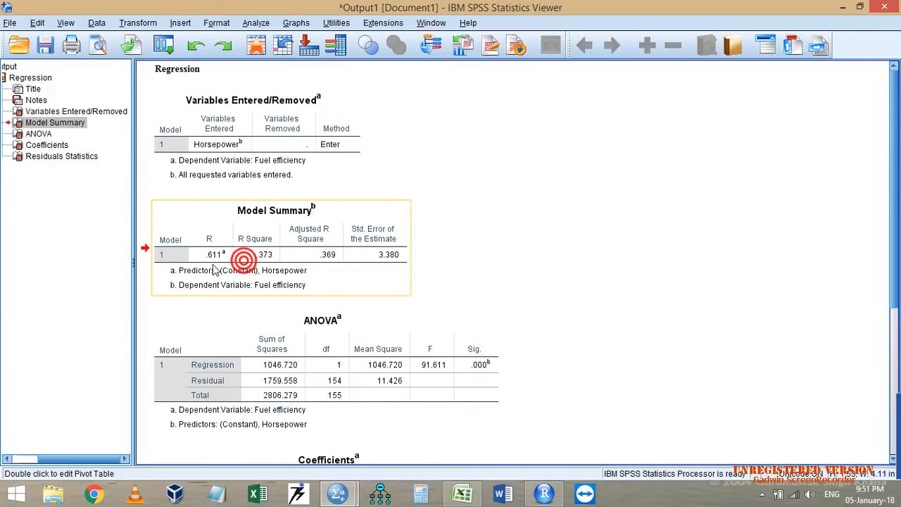
{"action": "scroll", "coordinate": [272, 255], "scroll_direction": "down", "scroll_amount": 3}
{"action": "left_click", "coordinate": [272, 251]}
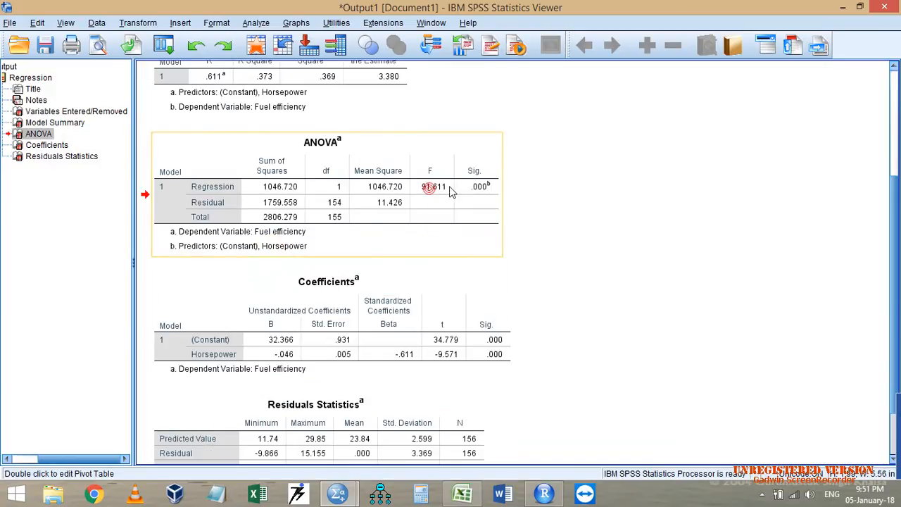
{"action": "scroll", "coordinate": [437, 257], "scroll_direction": "down", "scroll_amount": 1}
{"action": "left_click", "coordinate": [336, 262]}
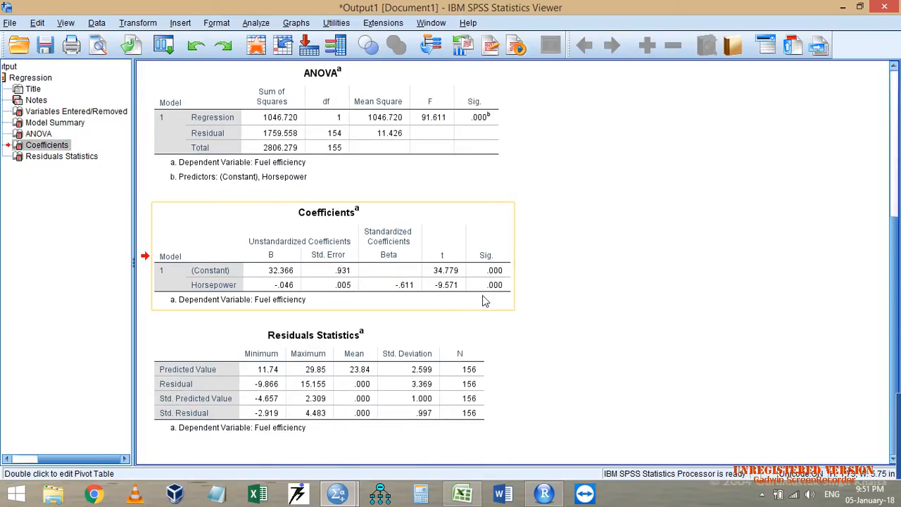
{"action": "left_click", "coordinate": [271, 366]}
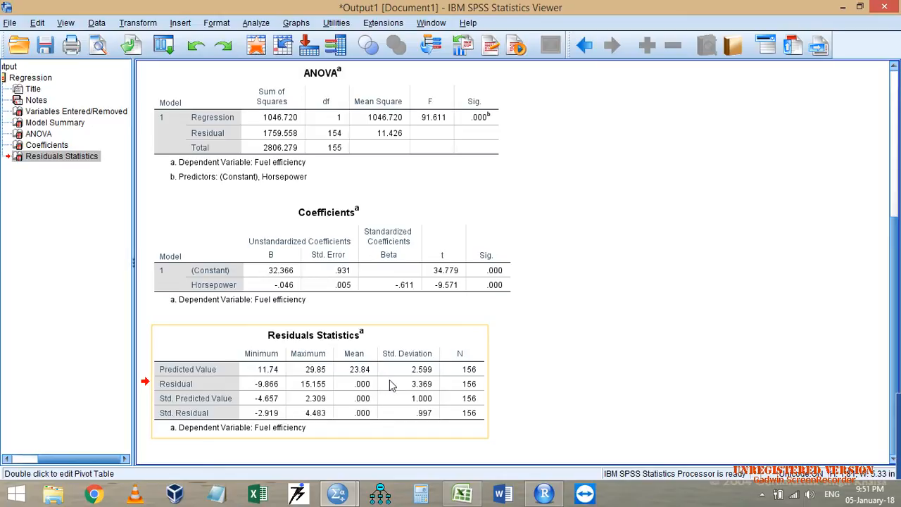
Switch to RStudio and fit the linear model of mpg on hp with lm(mpg~hp) in the console.
{"action": "left_click", "coordinate": [543, 493]}
{"action": "left_click", "coordinate": [102, 278]}
{"action": "type", "text": "lm"}
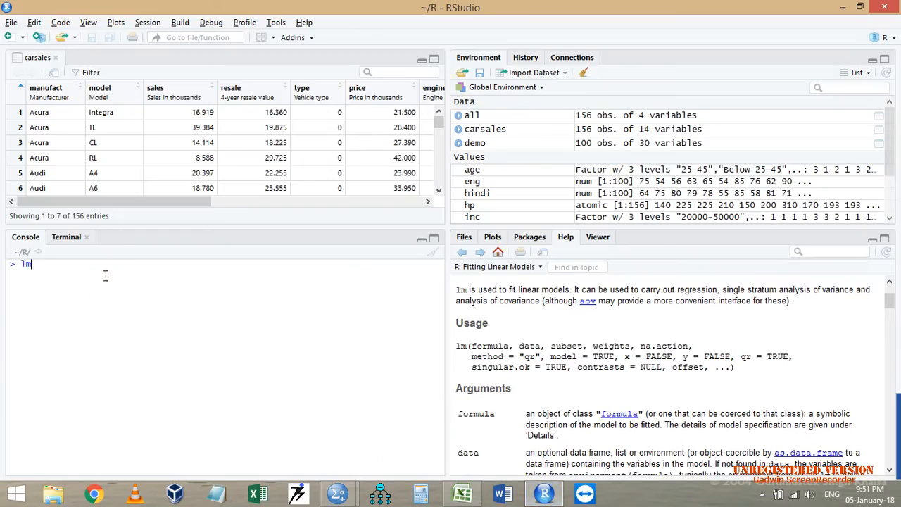
{"action": "type", "text": "(mpg"}
{"action": "scroll", "coordinate": [517, 195], "scroll_direction": "down", "scroll_amount": 2}
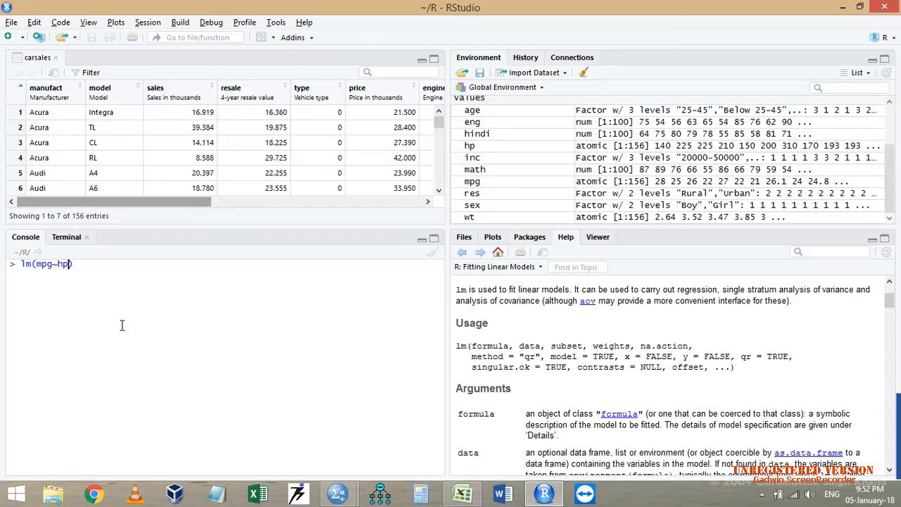
{"action": "key", "text": "Return"}
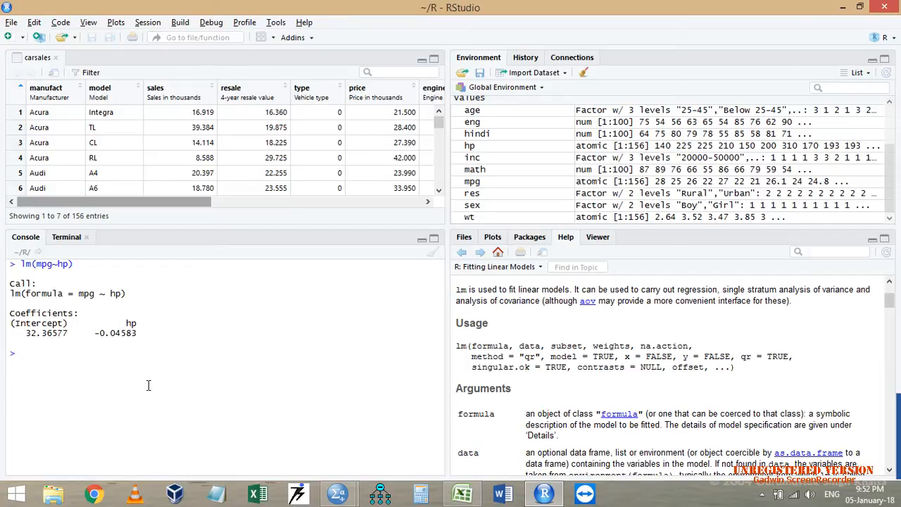
Store the regression as x with x=lm(mpg~hp) and print x.
{"action": "key", "text": "Up"}
{"action": "type", "text": "x=lm(mpg~hp"}
{"action": "key", "text": "Return"}
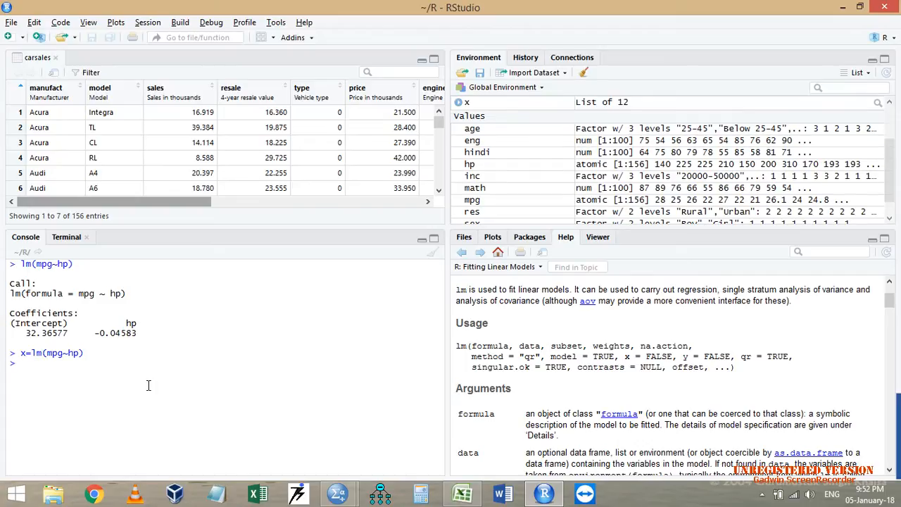
{"action": "type", "text": "x"}
{"action": "key", "text": "Return"}
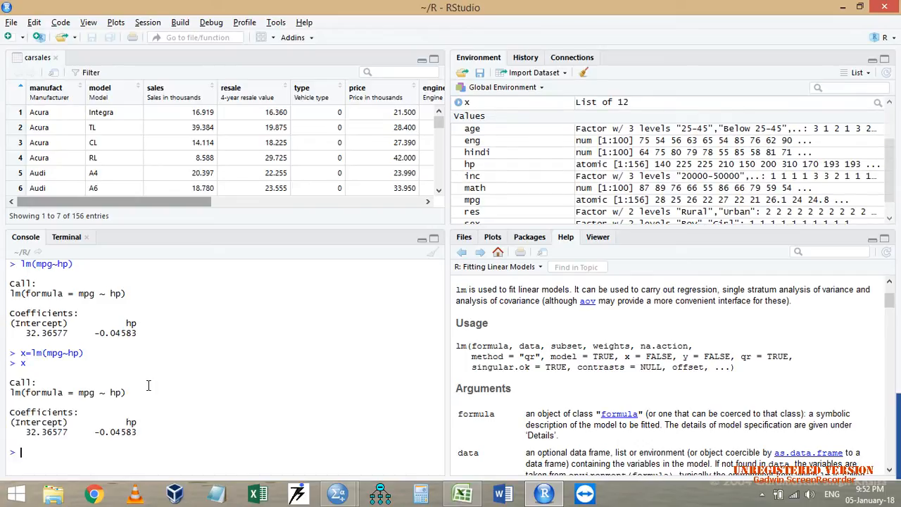
Clear the console and display the full regression summary of the stored model with summary(x).
{"action": "key", "text": "ctrl+l"}
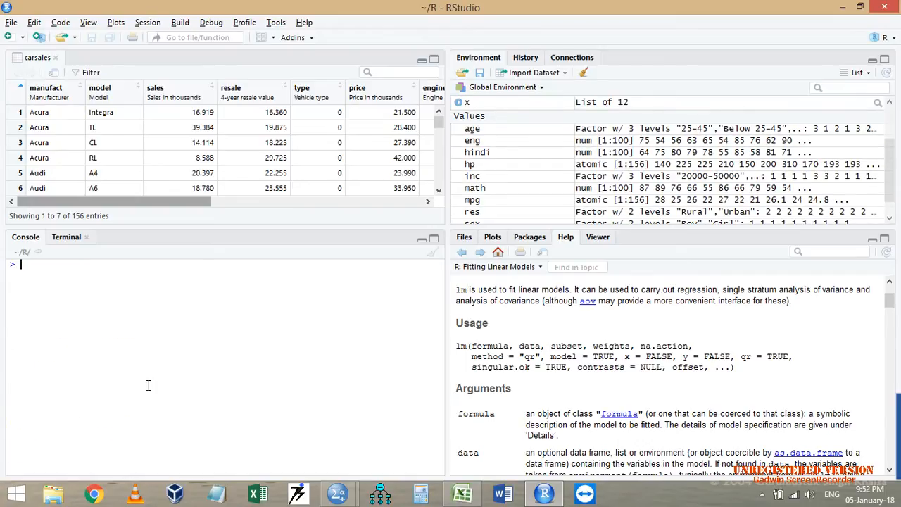
{"action": "type", "text": "summ"}
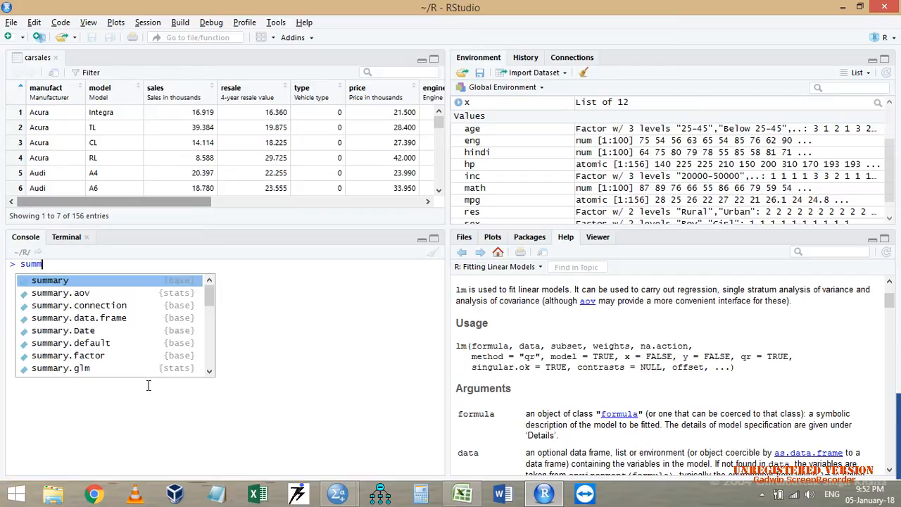
{"action": "type", "text": "ary(x"}
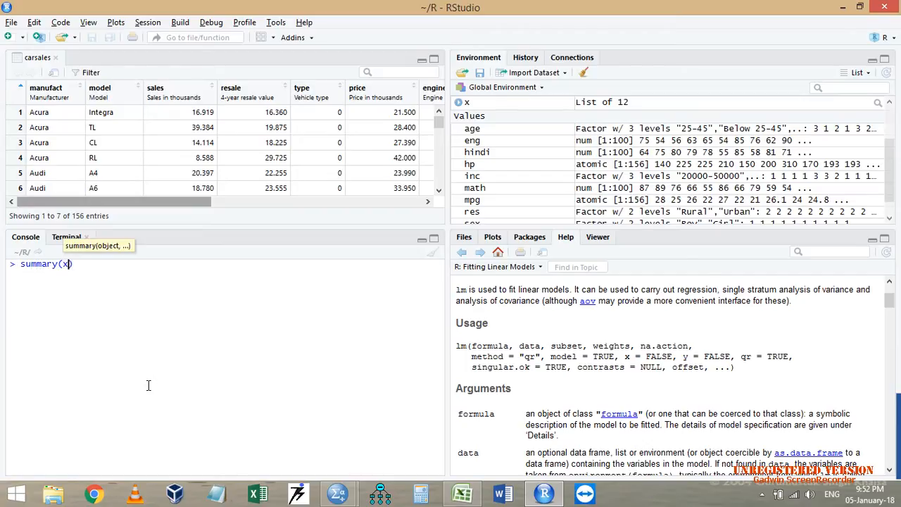
{"action": "key", "text": "Return"}
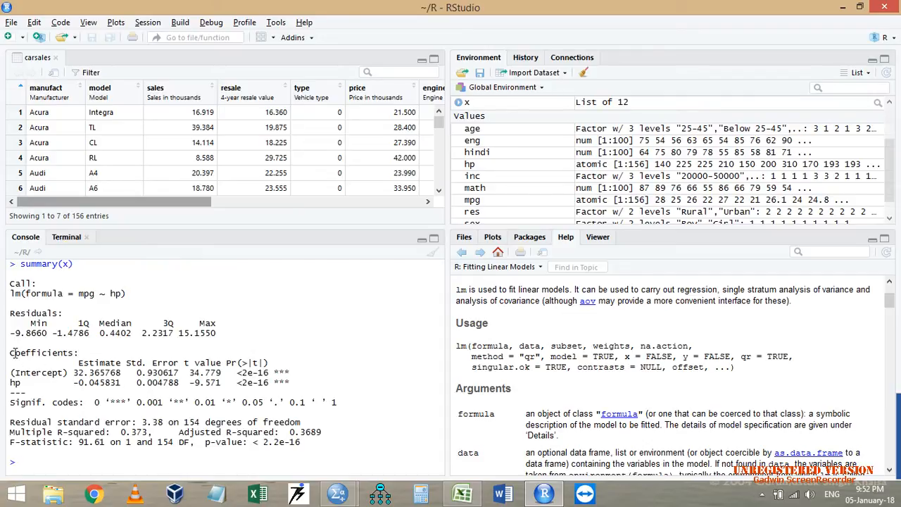
Compare the estimates, standard errors, t values and significance codes in the R coefficients with the SPSS Coefficients table.
{"action": "left_click_drag", "start_coordinate": [12, 352], "coordinate": [303, 385]}
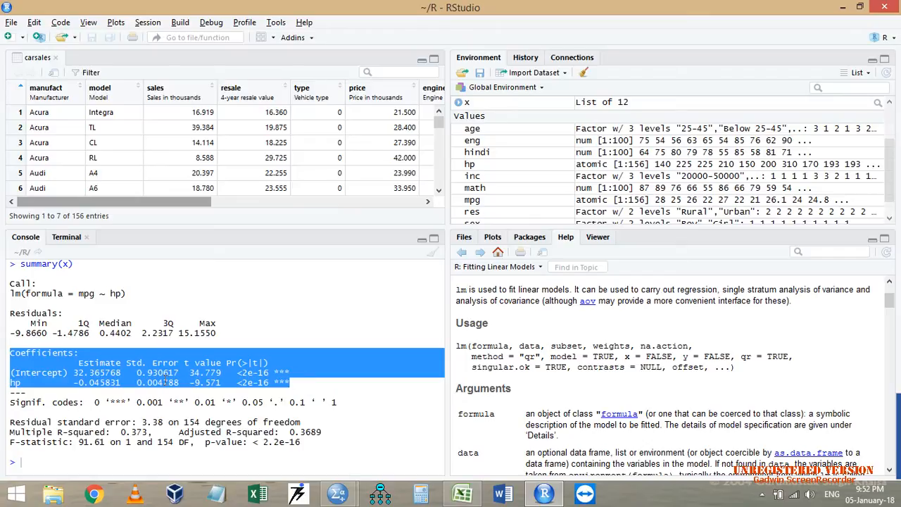
{"action": "key", "text": "alt+Tab"}
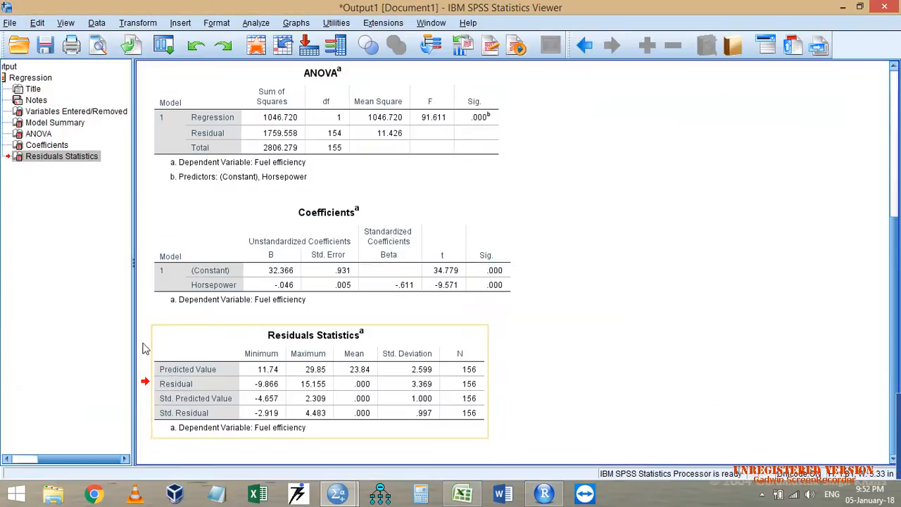
{"action": "key", "text": "alt+Tab"}
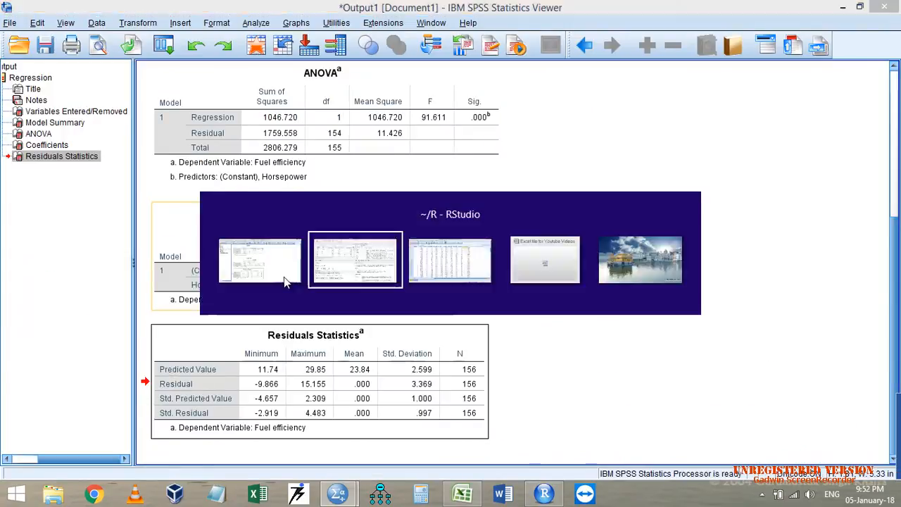
{"action": "left_click", "coordinate": [105, 378]}
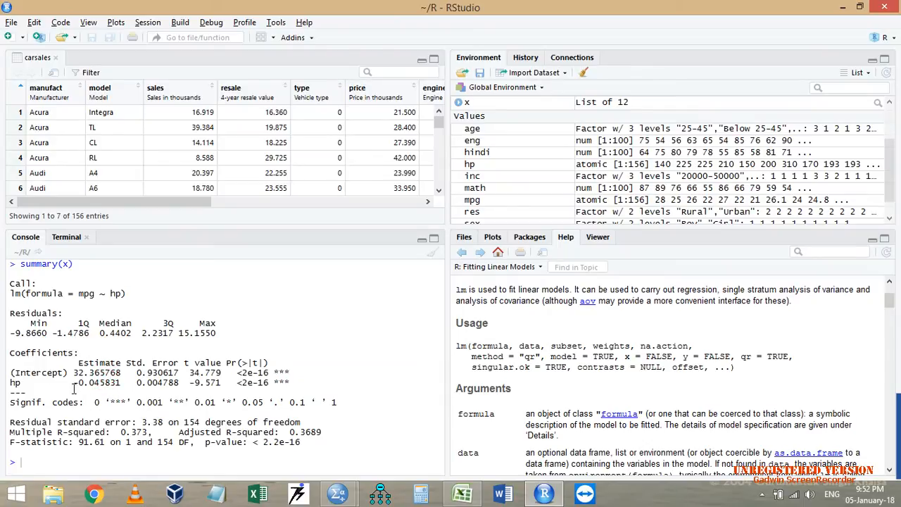
{"action": "key", "text": "alt+Tab"}
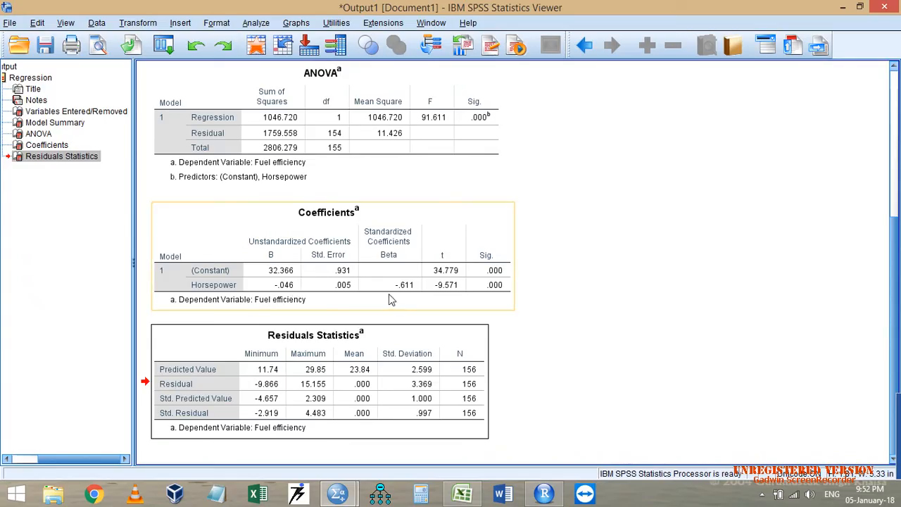
{"action": "key", "text": "alt+Tab"}
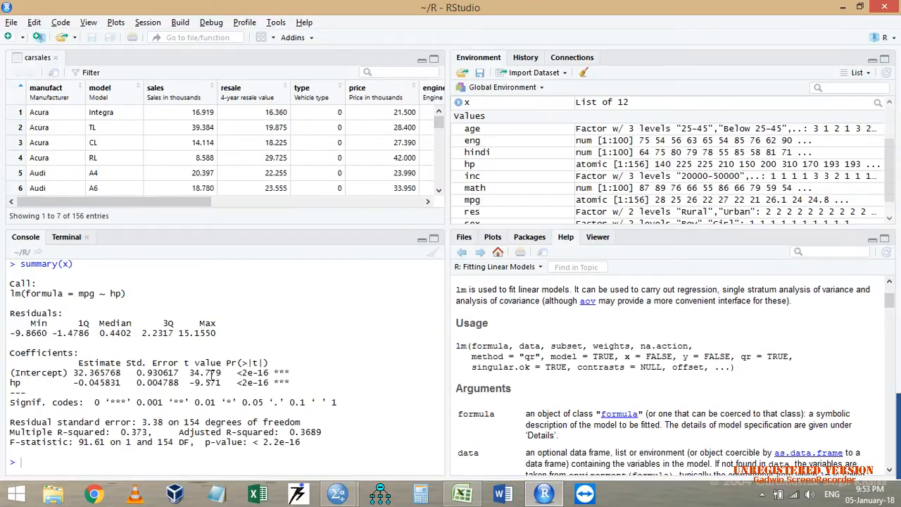
{"action": "key", "text": "alt+Tab"}
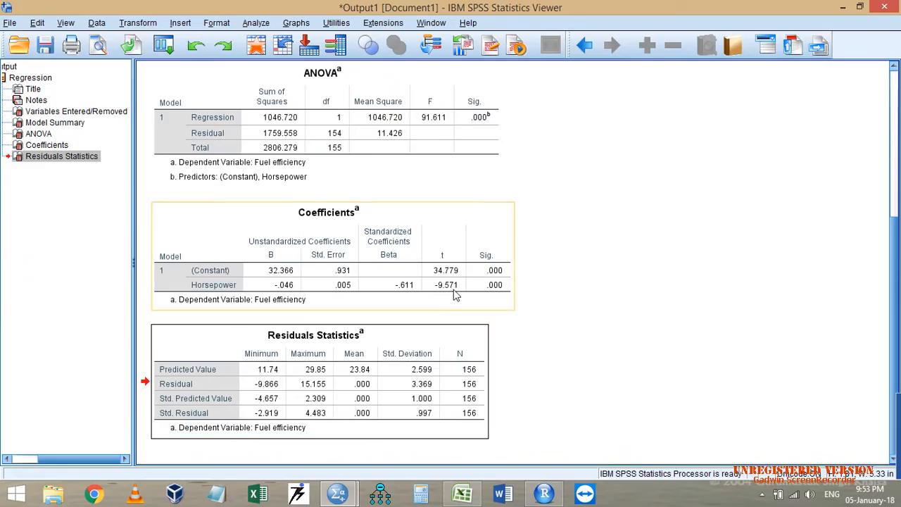
{"action": "key", "text": "alt+Tab"}
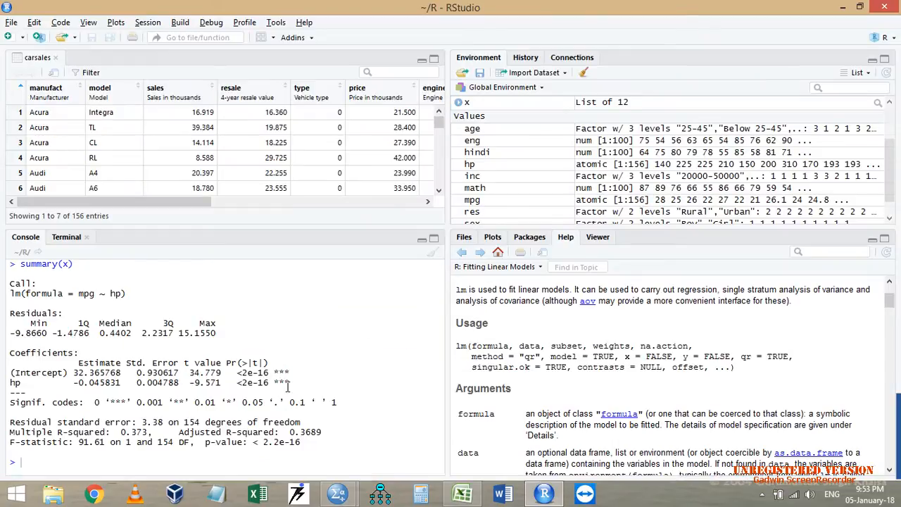
{"action": "left_click_drag", "start_coordinate": [95, 402], "coordinate": [131, 402]}
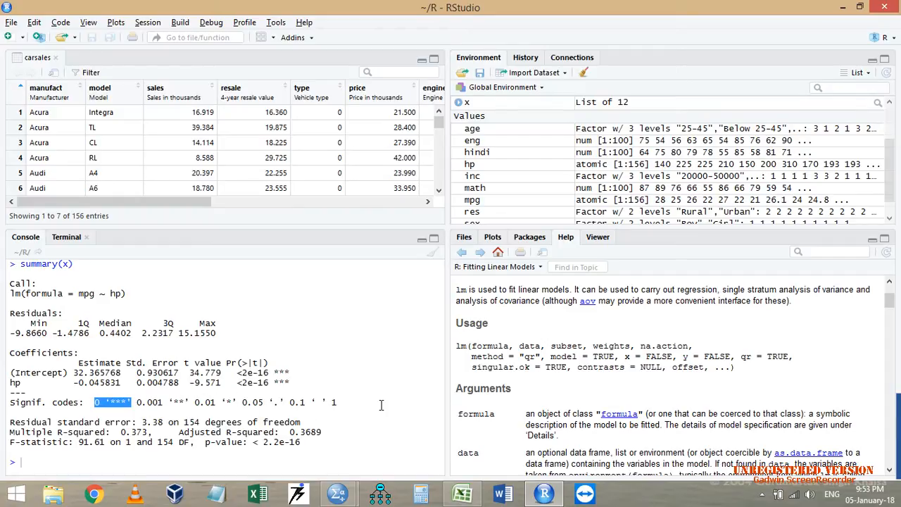
{"action": "left_click", "coordinate": [77, 428]}
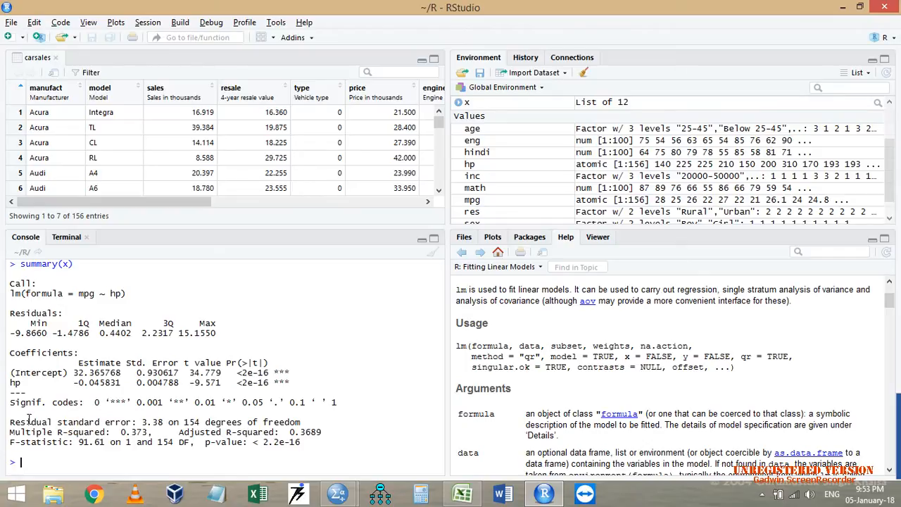
Compare R's residual standard error with the Std. Error of the Estimate in the SPSS Model Summary table.
{"action": "left_click_drag", "start_coordinate": [20, 421], "coordinate": [206, 421]}
{"action": "key", "text": "alt+Tab"}
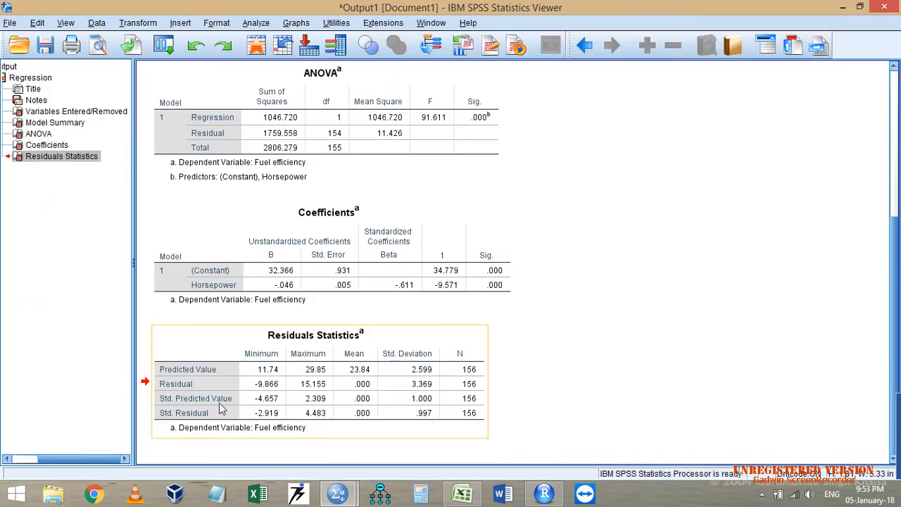
{"action": "scroll", "coordinate": [446, 248], "scroll_direction": "up", "scroll_amount": 5}
{"action": "left_click", "coordinate": [391, 194]}
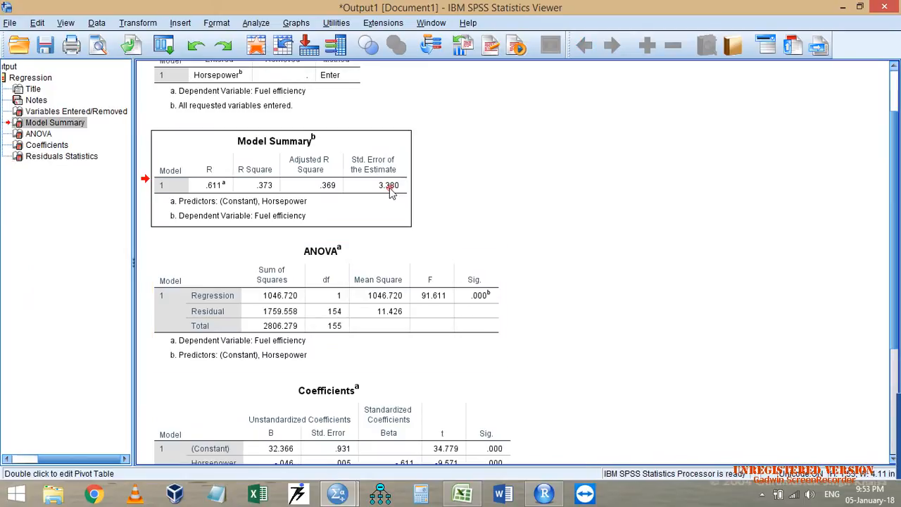
{"action": "left_click", "coordinate": [390, 186]}
{"action": "key", "text": "alt+Tab"}
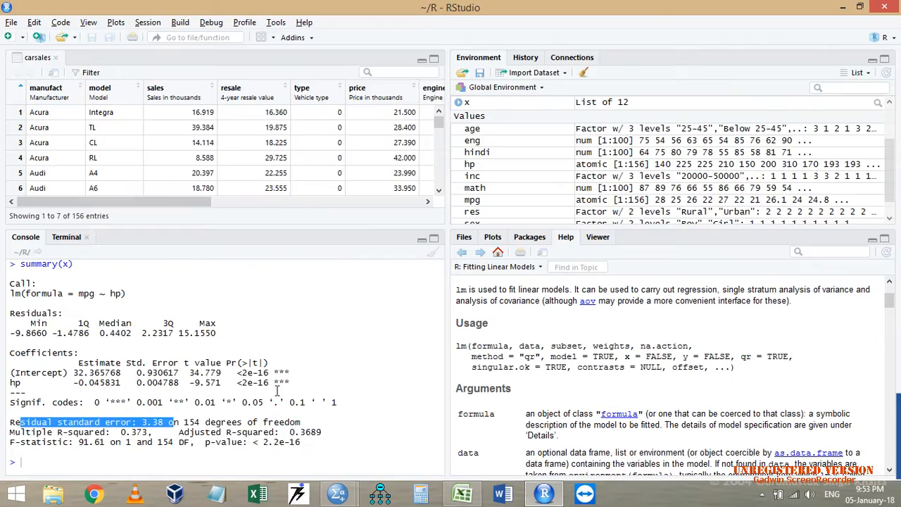
{"action": "left_click", "coordinate": [227, 425]}
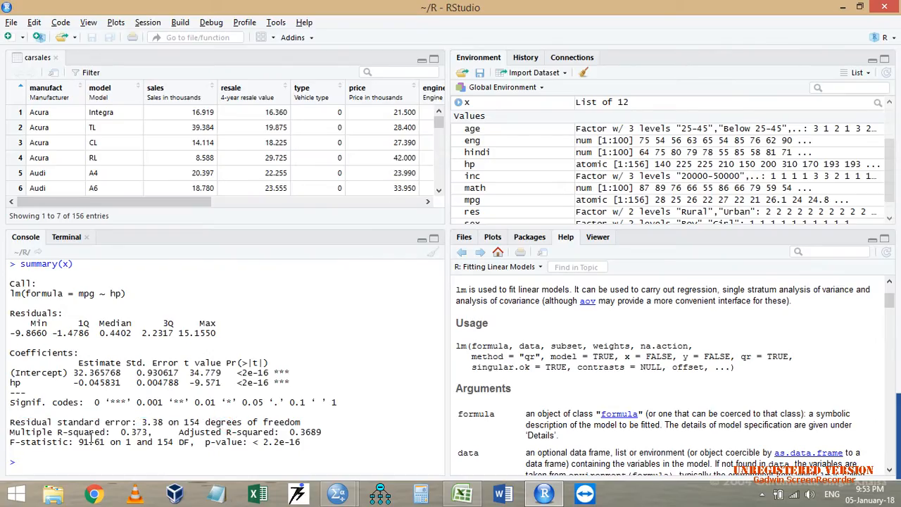
Compare R's multiple and adjusted R-squared with R Square and Adjusted R Square in the SPSS Model Summary.
{"action": "left_click_drag", "start_coordinate": [152, 432], "coordinate": [78, 432]}
{"action": "key", "text": "alt+Tab"}
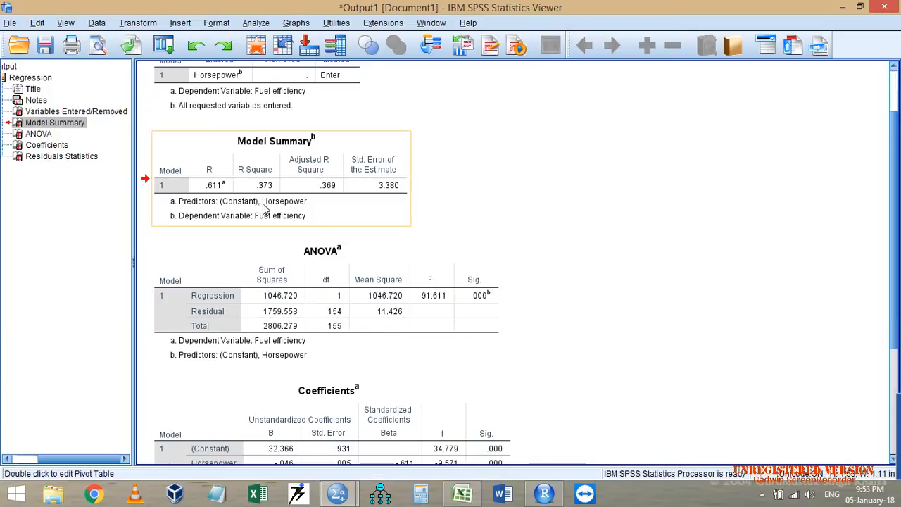
{"action": "key", "text": "alt+Tab"}
{"action": "left_click", "coordinate": [284, 432]}
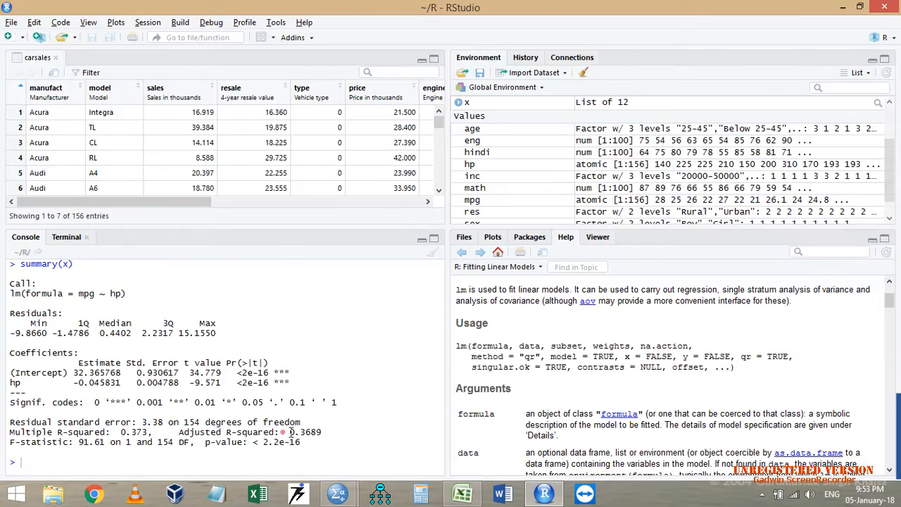
{"action": "left_click_drag", "start_coordinate": [288, 432], "coordinate": [325, 432]}
{"action": "key", "text": "alt+Tab"}
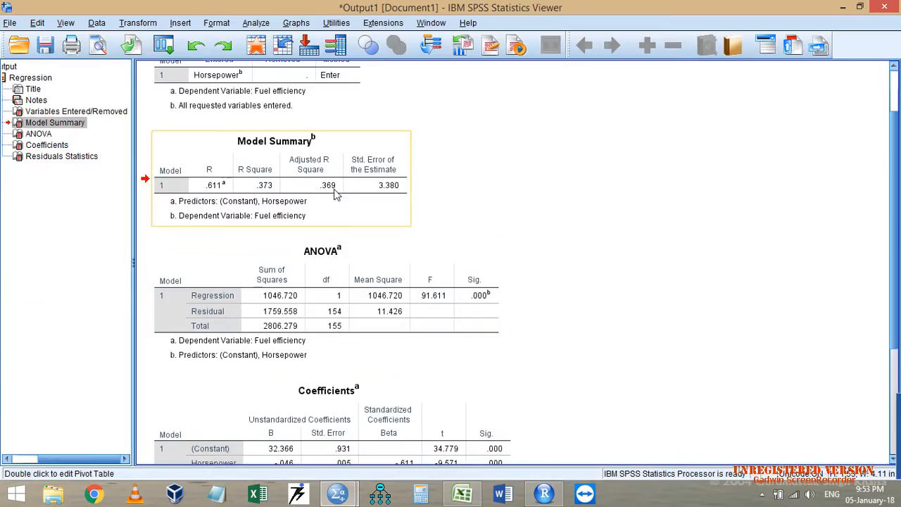
{"action": "key", "text": "alt+Tab"}
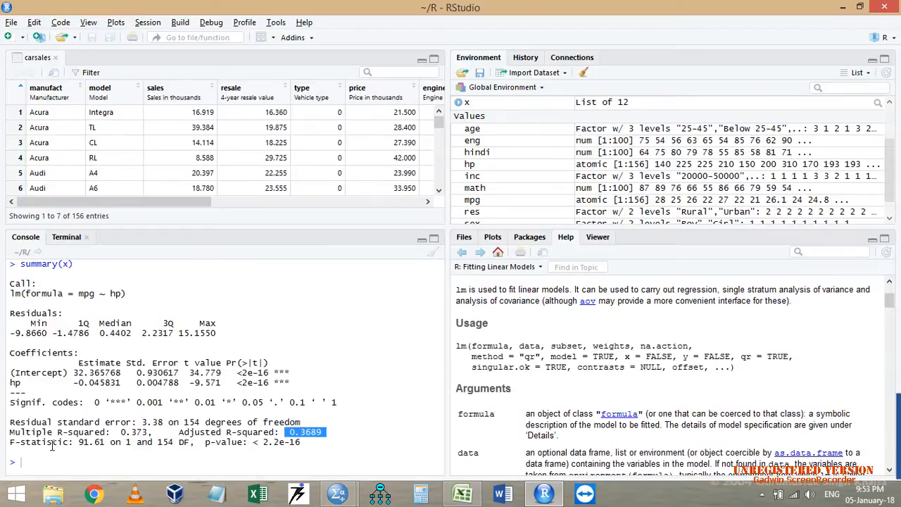
Compare R's F-statistic and p-value with the SPSS ANOVA table, and review the SPSS Model Summary and Coefficients tables again.
{"action": "key", "text": "alt+Tab"}
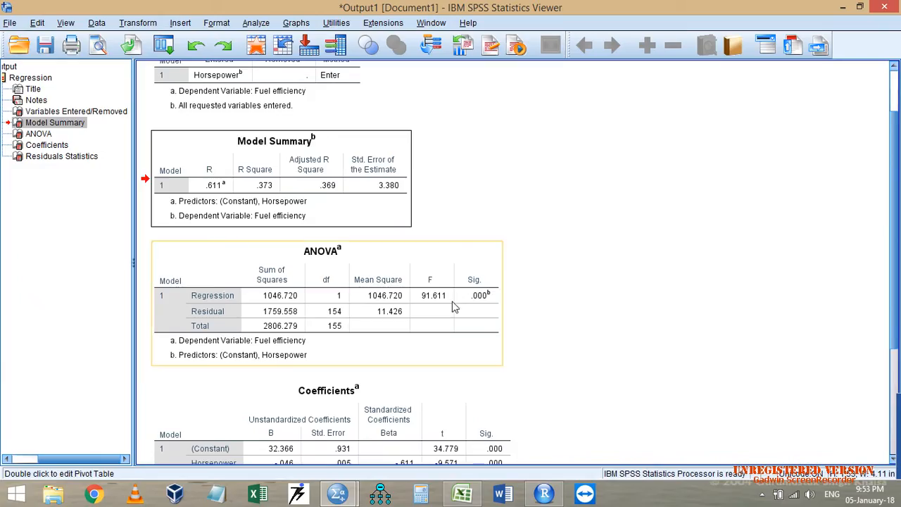
{"action": "key", "text": "alt+Tab"}
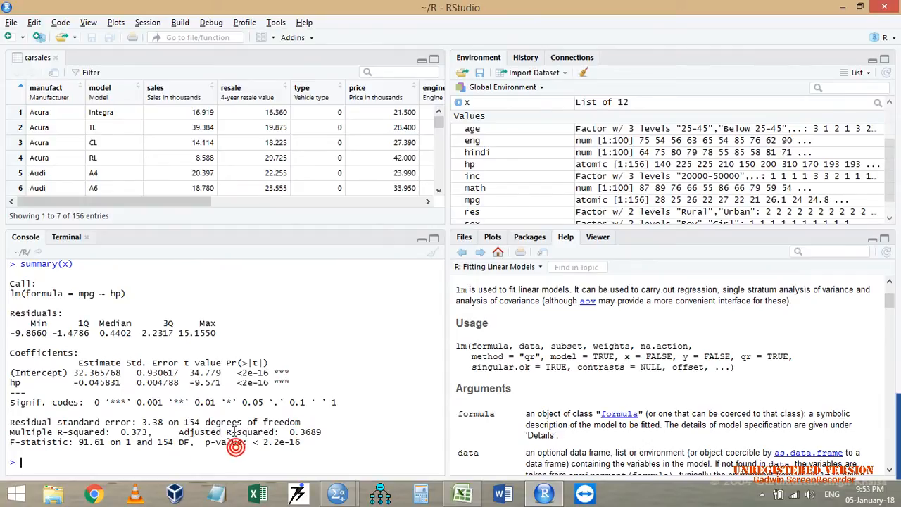
{"action": "key", "text": "alt+Tab"}
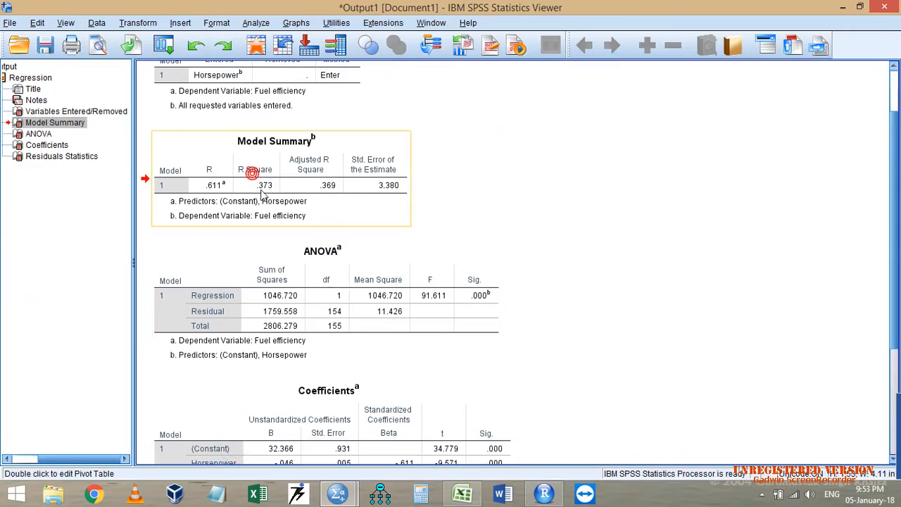
{"action": "scroll", "coordinate": [391, 187], "scroll_direction": "down", "scroll_amount": 3}
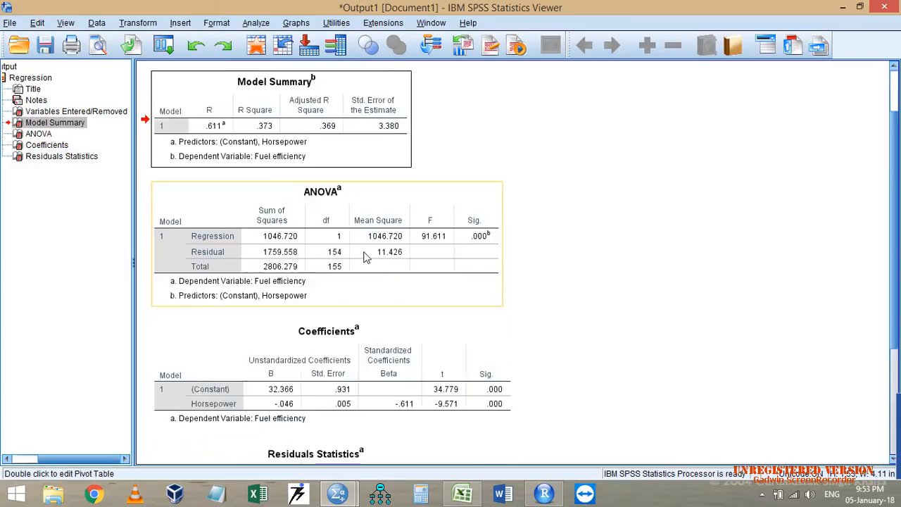
{"action": "left_click", "coordinate": [321, 187]}
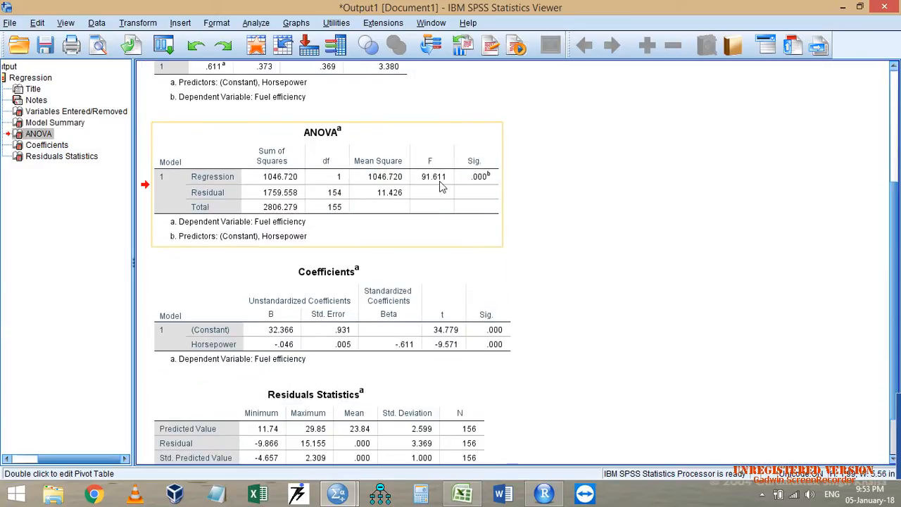
{"action": "scroll", "coordinate": [491, 217], "scroll_direction": "down", "scroll_amount": 2}
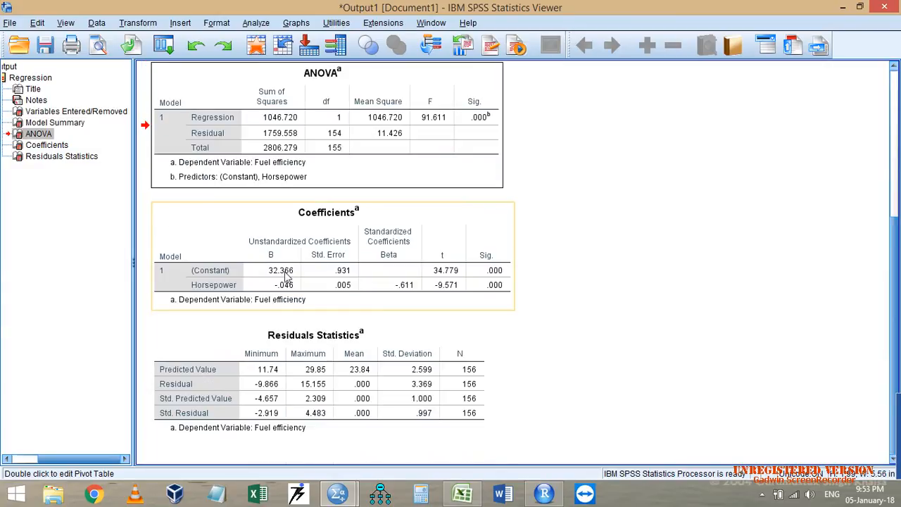
Compare the minimum and maximum residuals in the SPSS Residuals Statistics table with the residual quantiles in the R summary.
{"action": "left_click", "coordinate": [296, 381]}
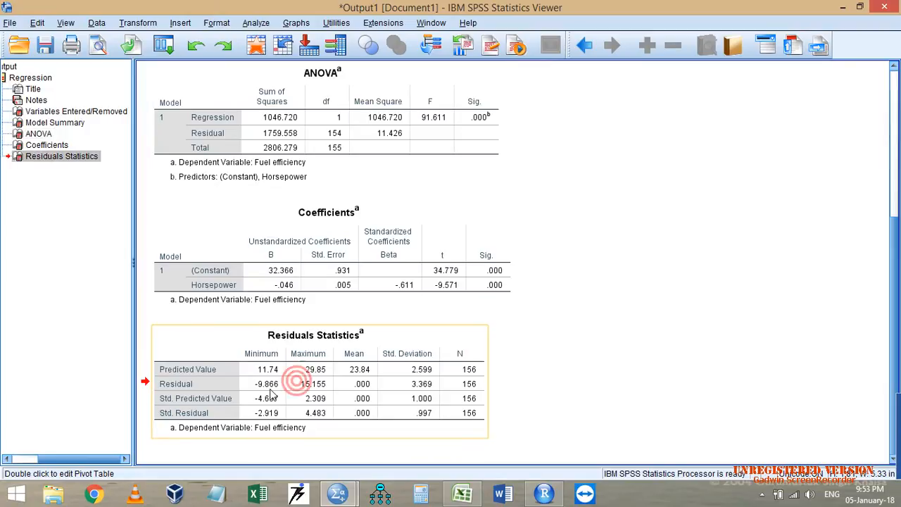
{"action": "key", "text": "alt+Tab"}
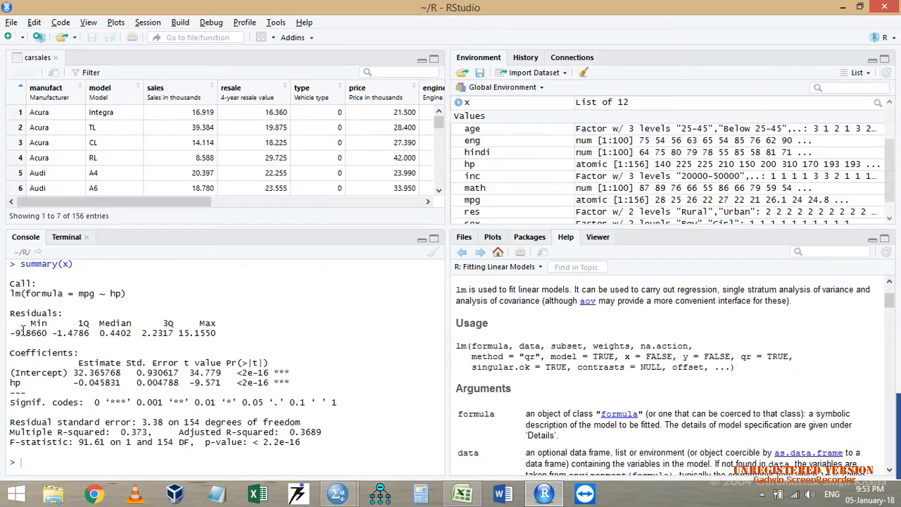
{"action": "left_click_drag", "start_coordinate": [22, 333], "coordinate": [137, 333]}
{"action": "key", "text": "alt+Tab"}
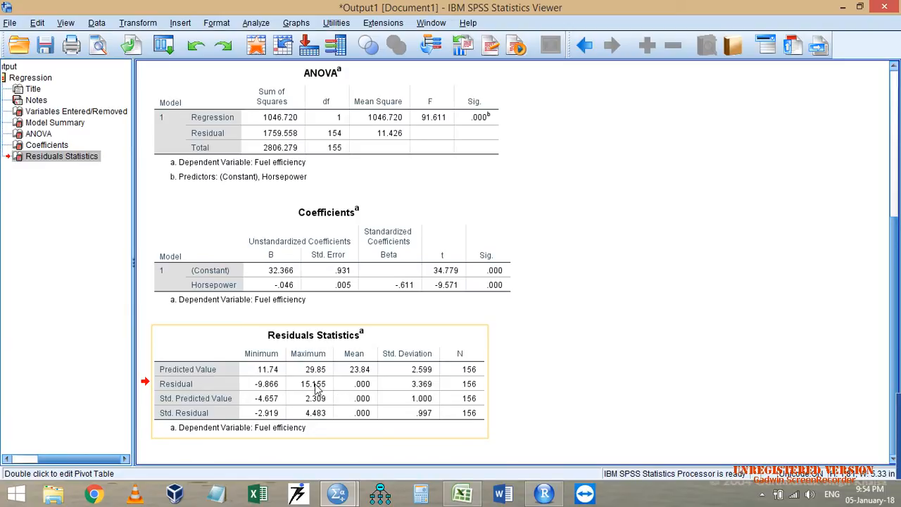
In the SPSS Data Editor, start a Compare Means analysis with Unstandardized Residual as the dependent variable.
{"action": "key", "text": "alt+Tab"}
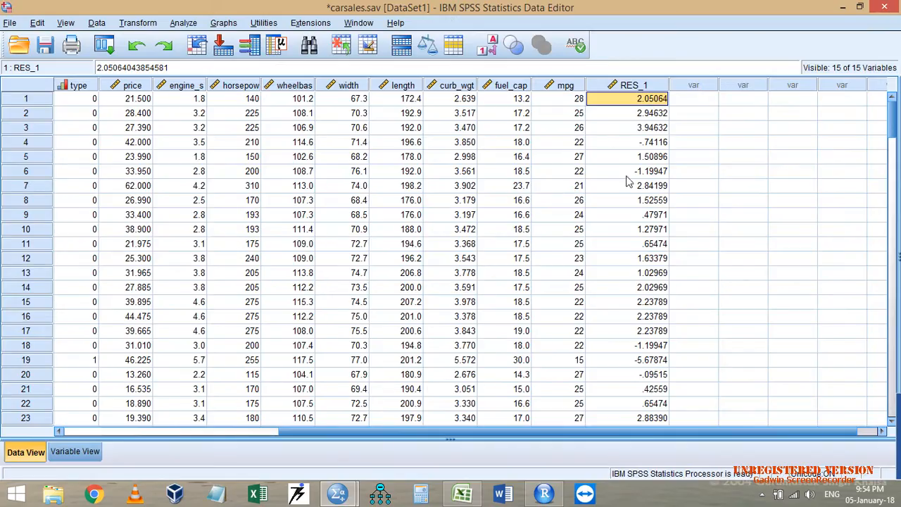
{"action": "left_click", "coordinate": [181, 24]}
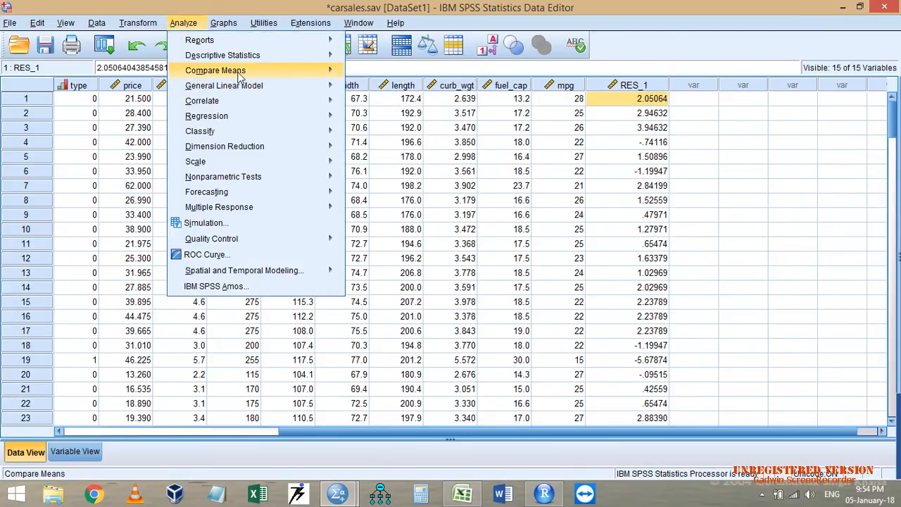
{"action": "mouse_move", "coordinate": [240, 73]}
{"action": "left_click", "coordinate": [356, 74]}
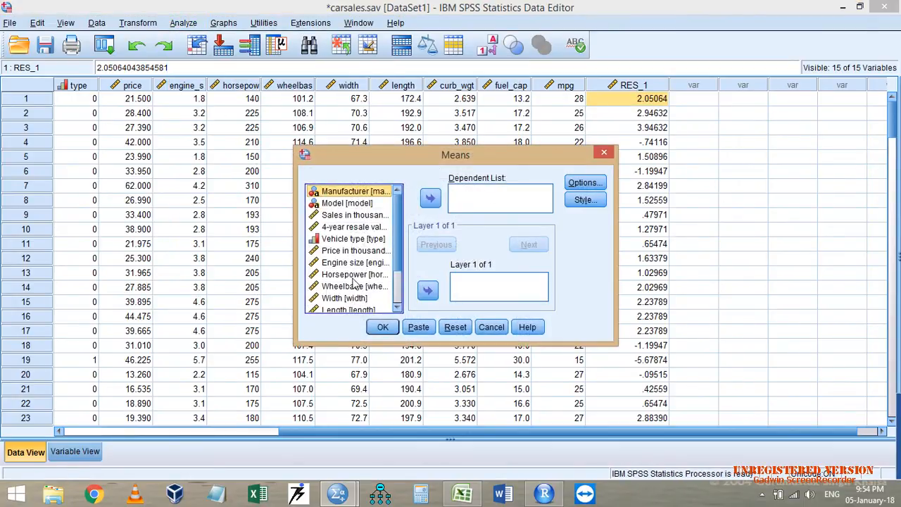
{"action": "scroll", "coordinate": [356, 282], "scroll_direction": "down", "scroll_amount": 2}
{"action": "left_click", "coordinate": [352, 307]}
{"action": "left_click", "coordinate": [430, 198]}
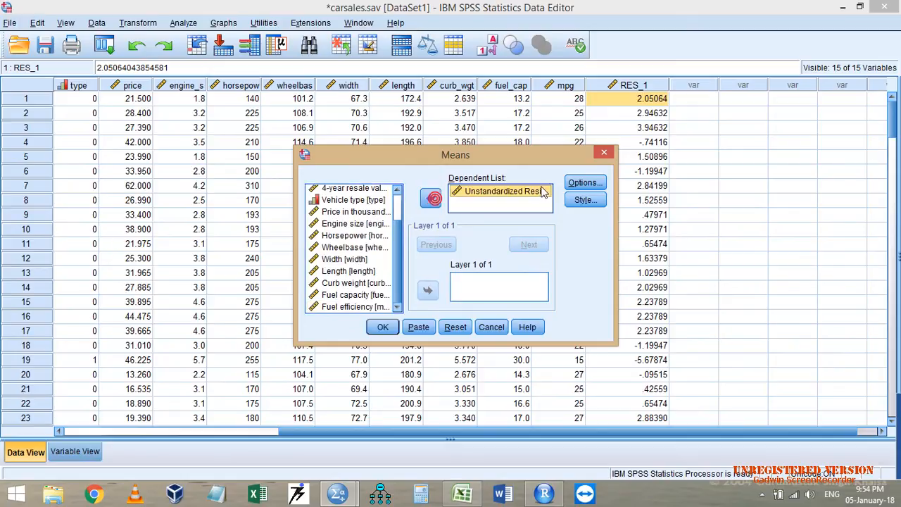
Add Median to the cell statistics, leaving out Grouped Median, and run the Means analysis.
{"action": "left_click", "coordinate": [583, 183]}
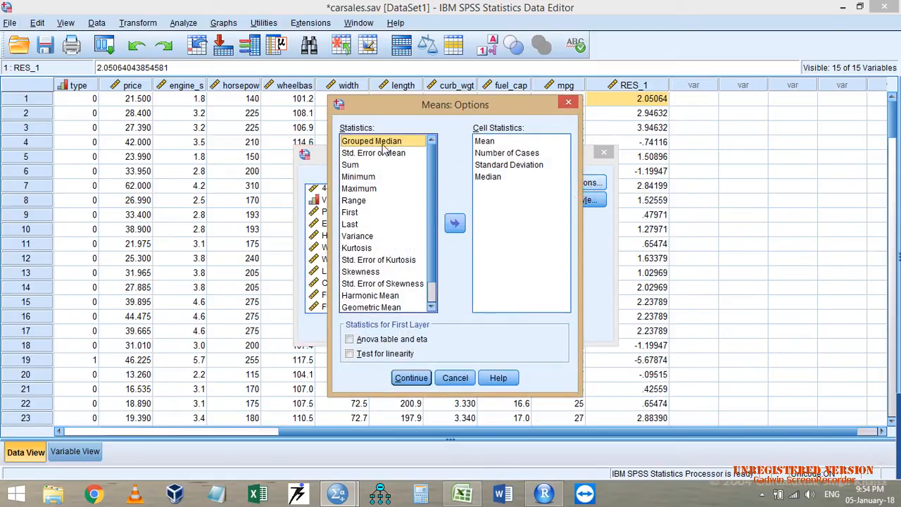
{"action": "left_click", "coordinate": [455, 223]}
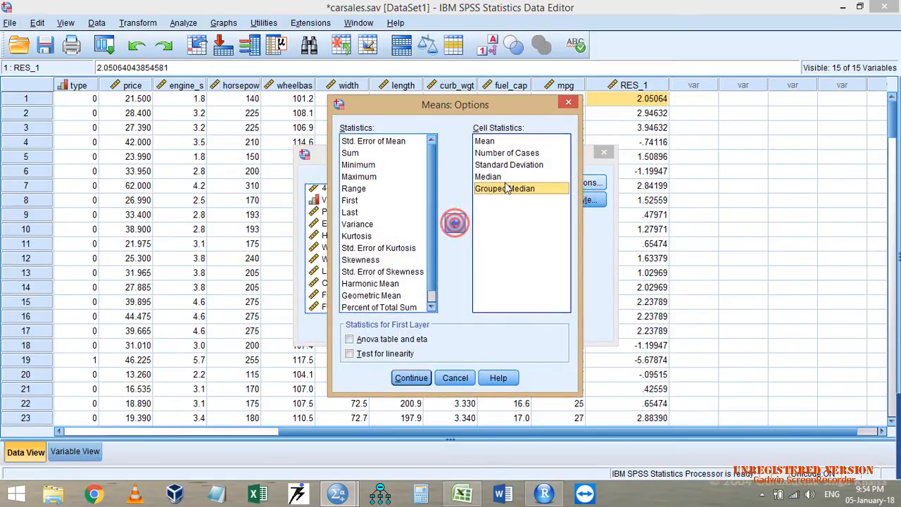
{"action": "left_click", "coordinate": [454, 223]}
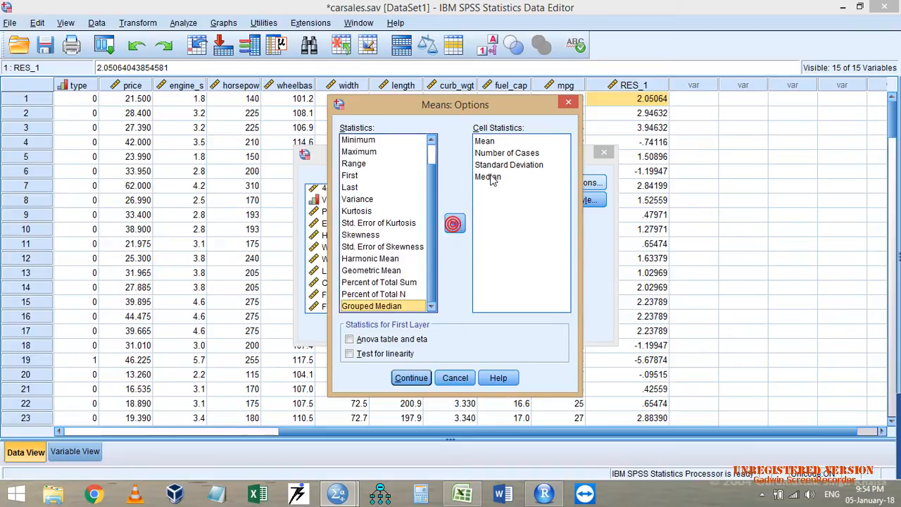
{"action": "left_click", "coordinate": [398, 374]}
{"action": "key", "text": "Return"}
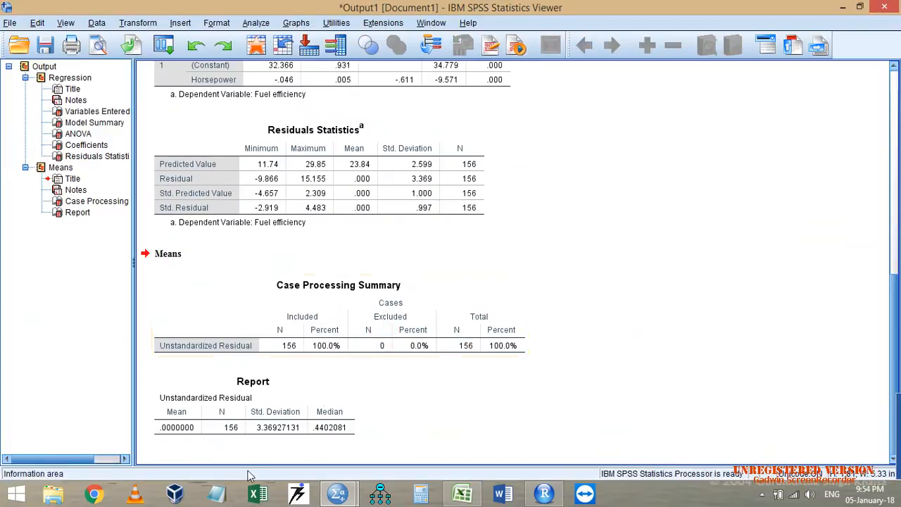
Compare the residual median in the SPSS Means Report table with the residual median in RStudio's summary(x) output.
{"action": "left_click", "coordinate": [272, 425]}
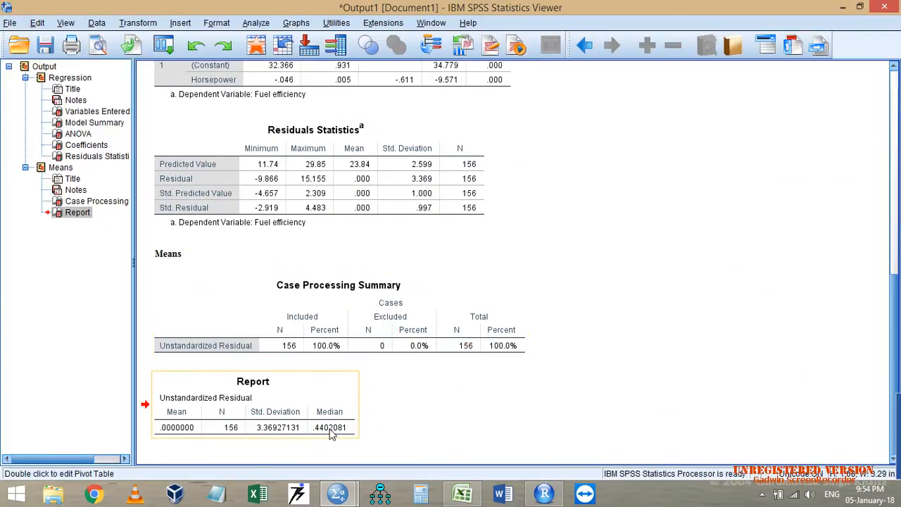
{"action": "key", "text": "alt+Tab"}
{"action": "key", "text": "alt+Tab"}
{"action": "key", "text": "alt+Tab"}
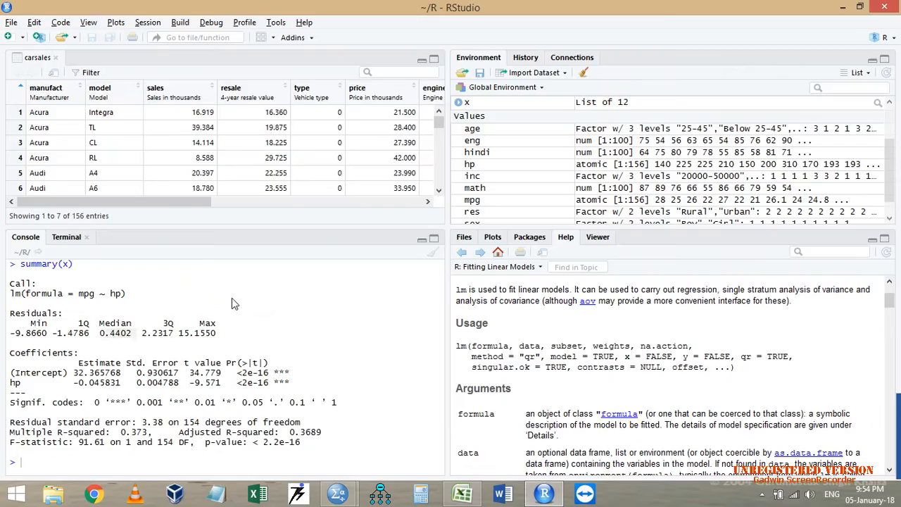
{"action": "double_click", "coordinate": [116, 333]}
{"action": "left_click", "coordinate": [116, 333]}
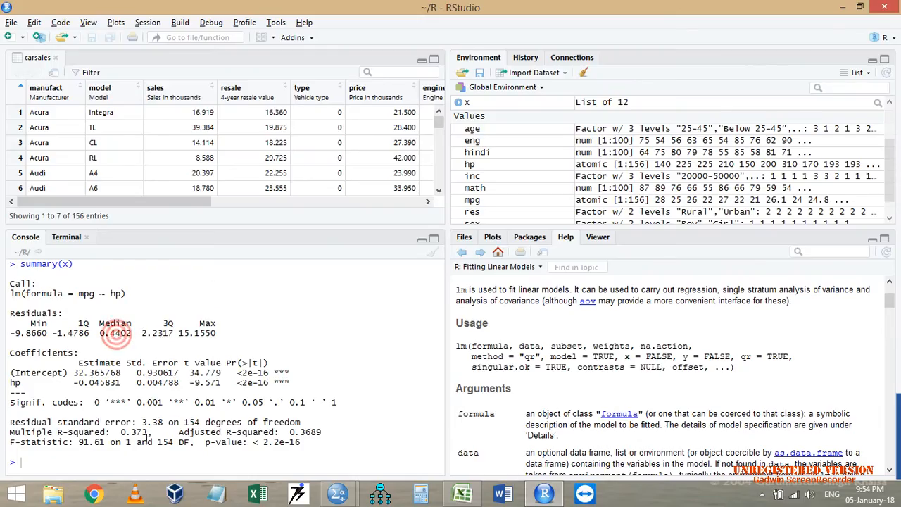
{"action": "left_click", "coordinate": [105, 461]}
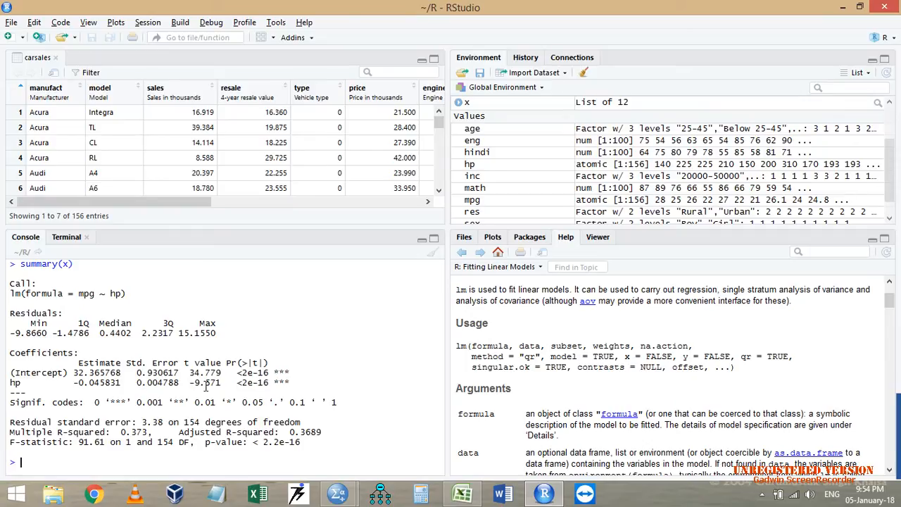
Copy the summary(x) output from Residuals through F-statistic into a new blank Word document, adding blank lines below it.
{"action": "left_click_drag", "start_coordinate": [322, 445], "coordinate": [3, 261]}
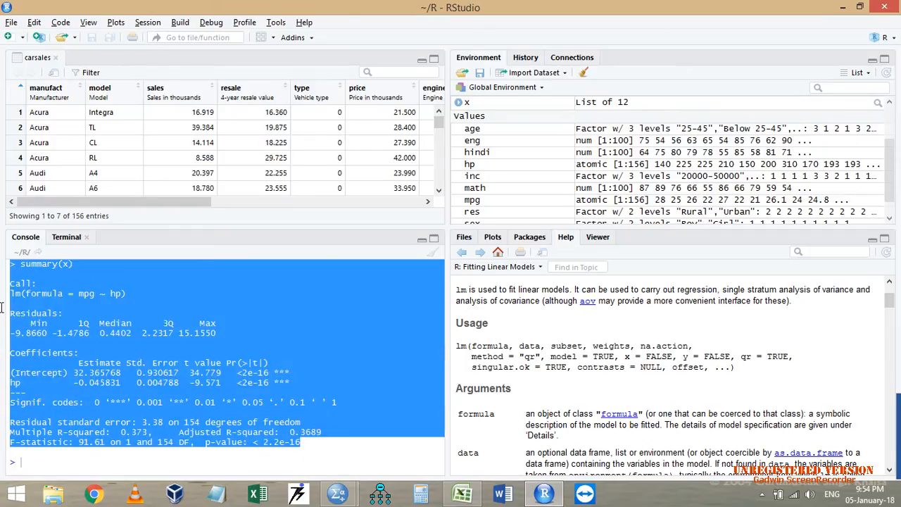
{"action": "left_click_drag", "start_coordinate": [2, 307], "coordinate": [7, 313]}
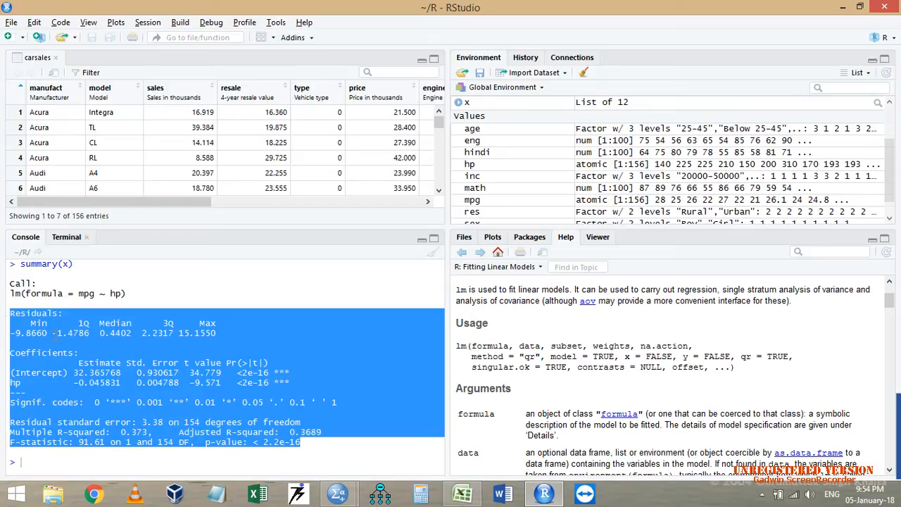
{"action": "left_click", "coordinate": [118, 382]}
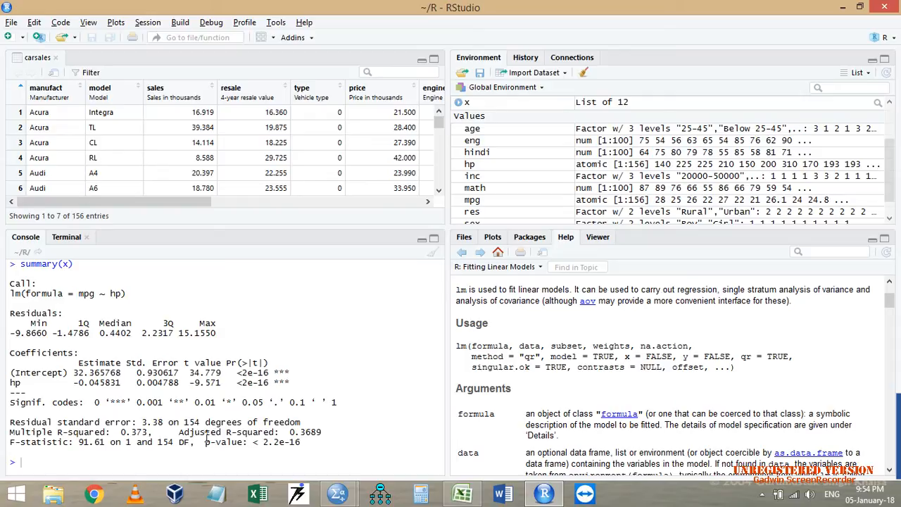
{"action": "left_click_drag", "start_coordinate": [331, 442], "coordinate": [8, 319]}
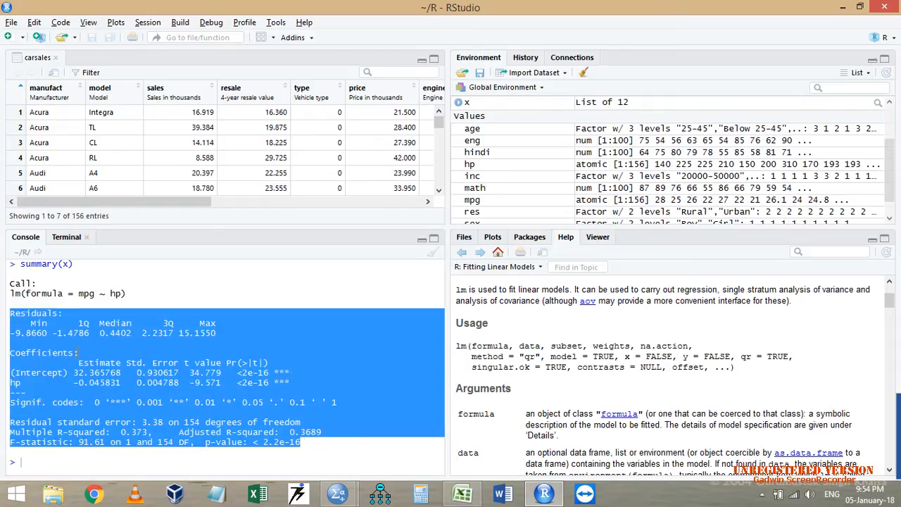
{"action": "left_click", "coordinate": [502, 494]}
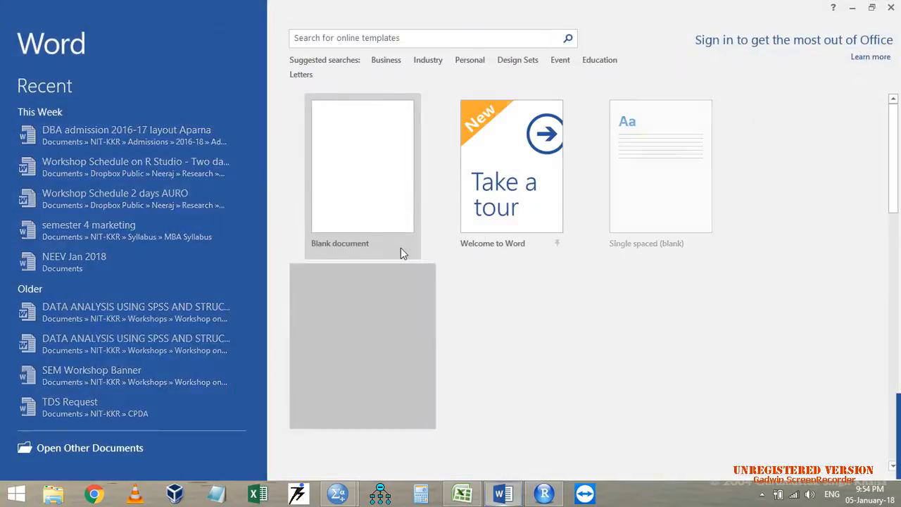
{"action": "left_click", "coordinate": [388, 191]}
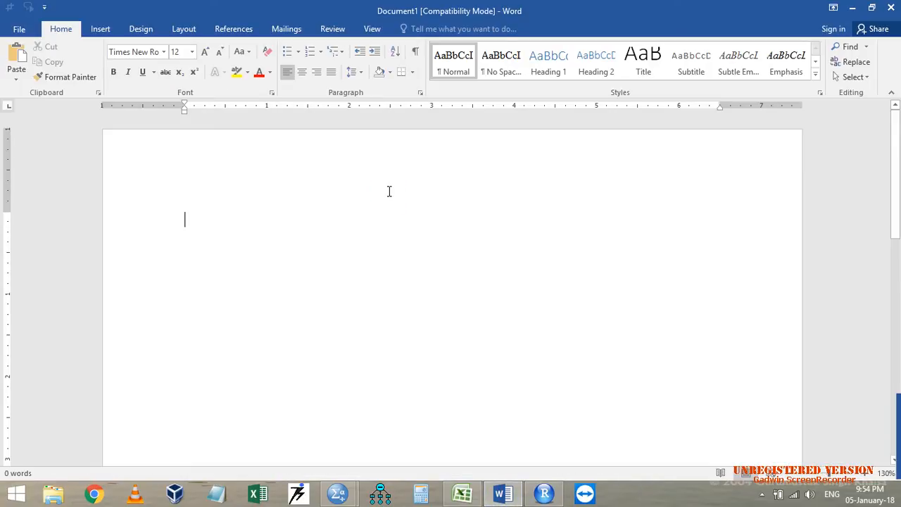
{"action": "type", "text": "Residuals:     Min      1Q  Median      3Q     Max  -9.8660 -1.4786  0.4402  2.2317 15.1550   Coefficients:              Estimate Std. Error t value Pr(>|t|)     (Intercept) 32.365768   0.930617   34.779   <2e-16 *** hp          -0.045831   0.004788   -9.571   <2e-16 *** --- Signif. codes:  0 ‘***’ 0.001 ‘**’ 0.01 ‘*’ 0.05 ‘.’ 0.1 ‘ ’ 1  Residual standard error: 3.38 on 154 degrees of freedom Multiple R-squared:  0.373,\tAdjusted R-squared:  0.3689  F-statistic: 91.61 on 1 and 154 DF,  p-value: < 2.2e-16"}
{"action": "key", "text": "Return"}
{"action": "key", "text": "Return"}
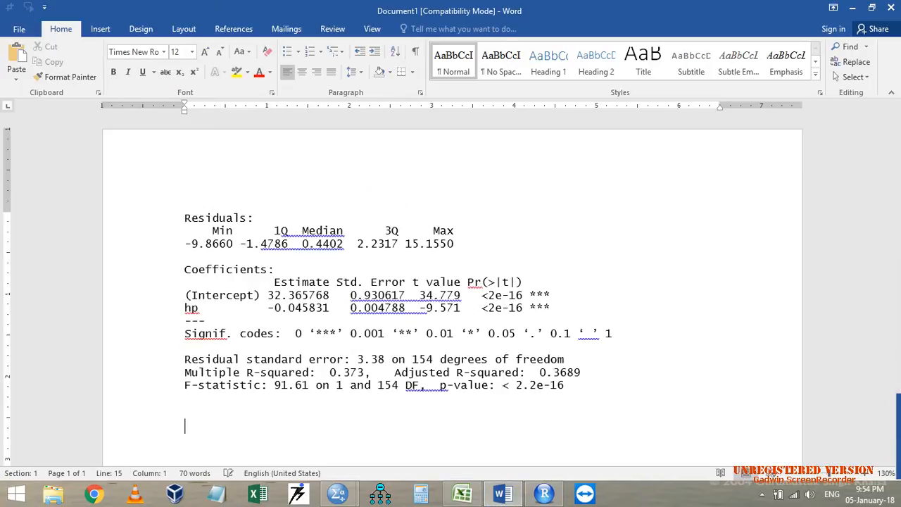
Review the F-statistic with its p-value, the Coefficients block and the Multiple R-squared in the pasted output.
{"action": "left_click_drag", "start_coordinate": [184, 387], "coordinate": [316, 385]}
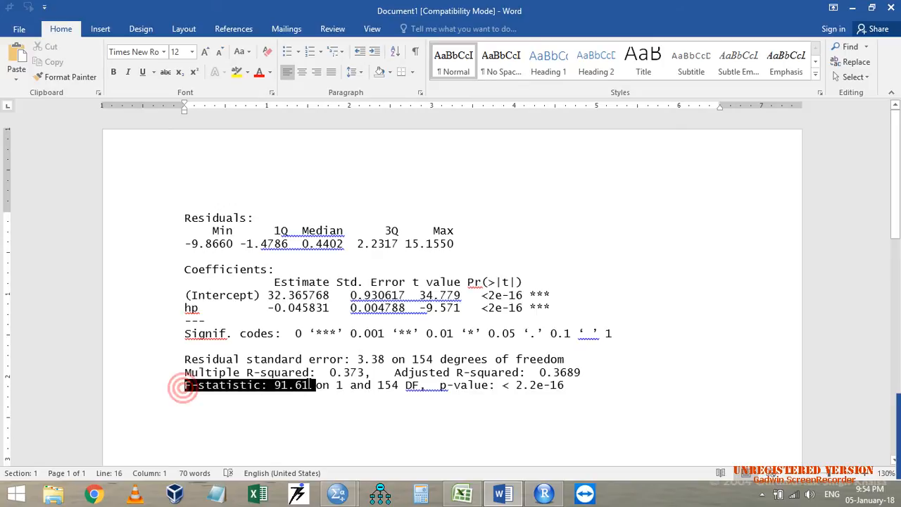
{"action": "left_click_drag", "start_coordinate": [421, 385], "coordinate": [571, 385]}
{"action": "left_click", "coordinate": [354, 430]}
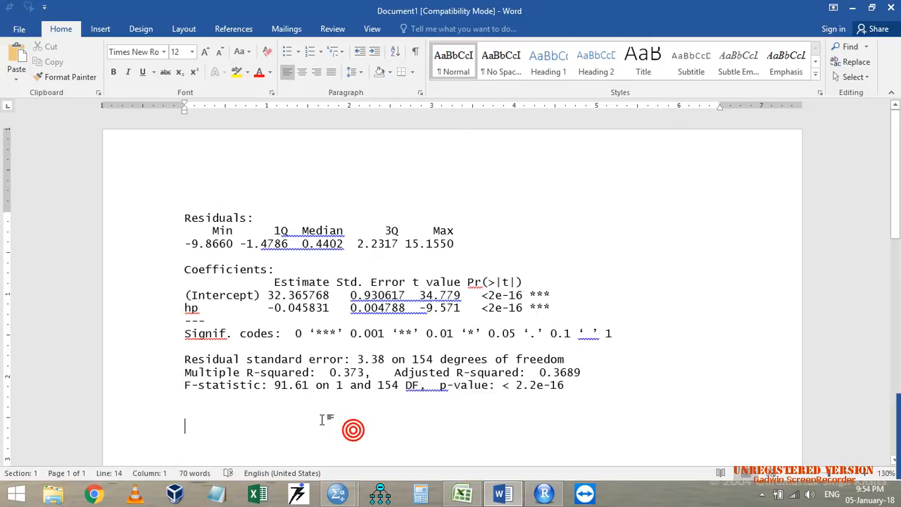
{"action": "left_click_drag", "start_coordinate": [185, 269], "coordinate": [560, 310]}
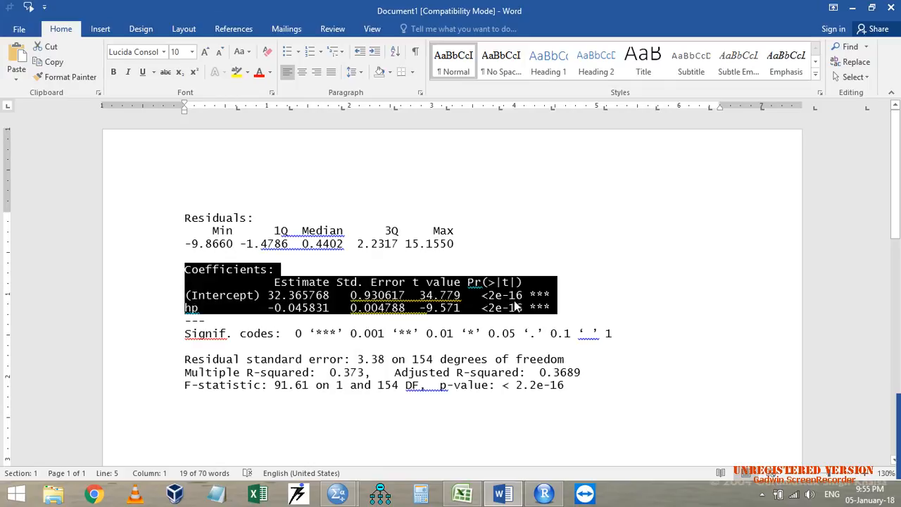
{"action": "left_click", "coordinate": [386, 428]}
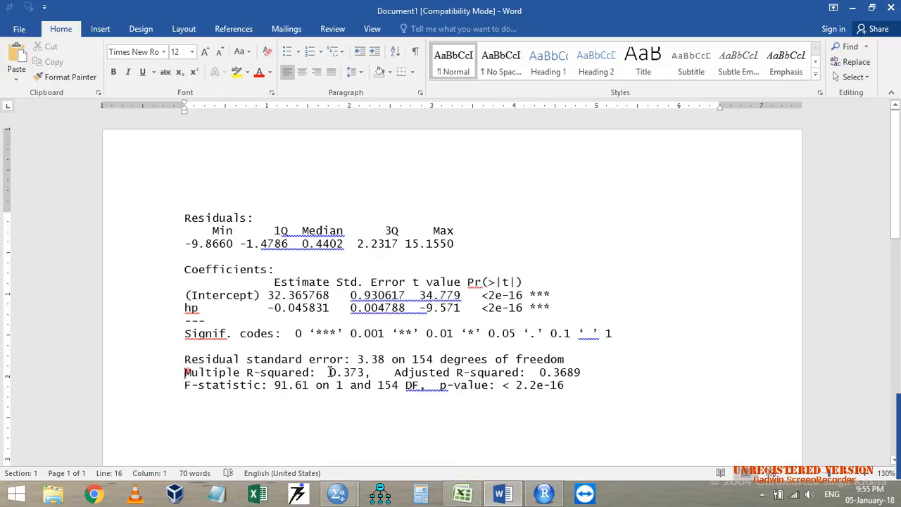
{"action": "left_click_drag", "start_coordinate": [370, 371], "coordinate": [184, 372]}
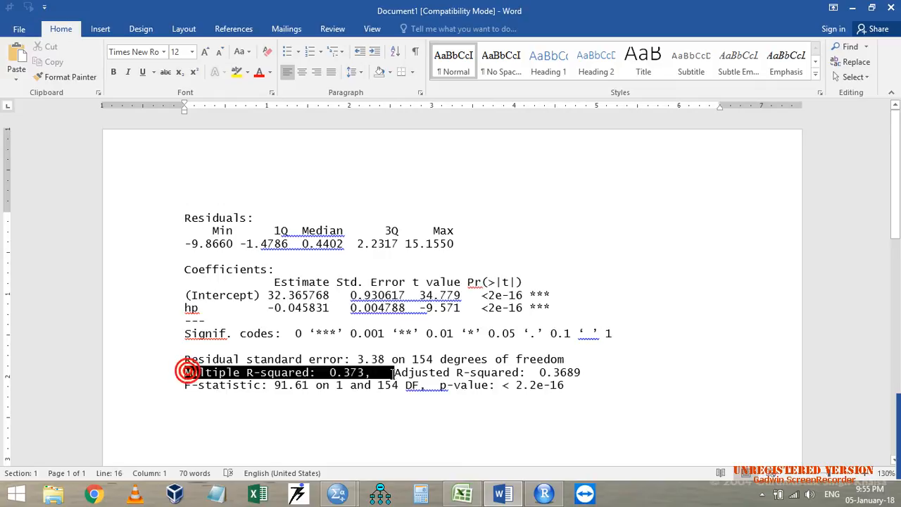
{"action": "left_click", "coordinate": [344, 426]}
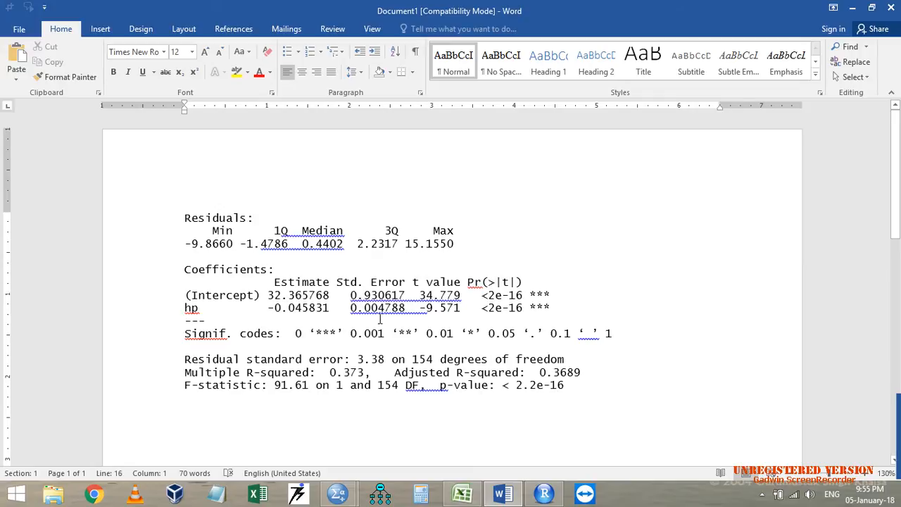
Switch to RStudio and run plot(x) in the console to start the regression model's diagnostic plots.
{"action": "key", "text": "alt+Tab"}
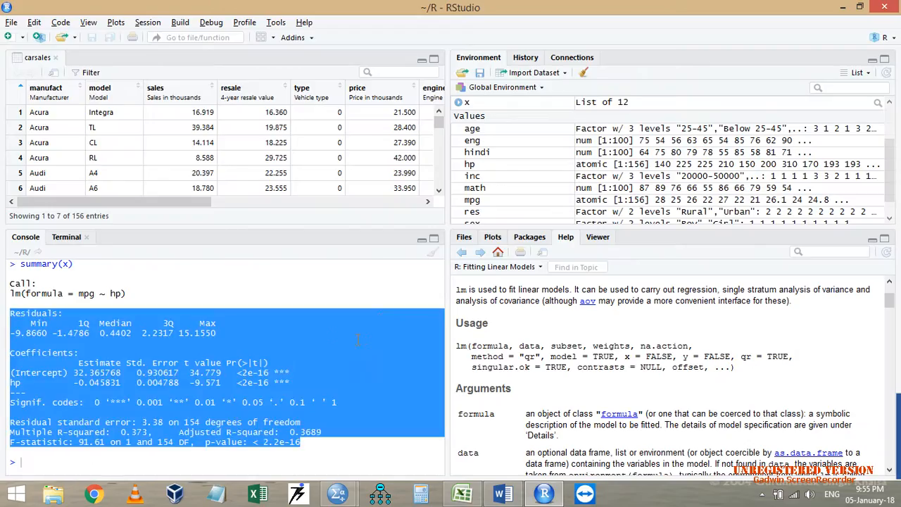
{"action": "left_click", "coordinate": [145, 462]}
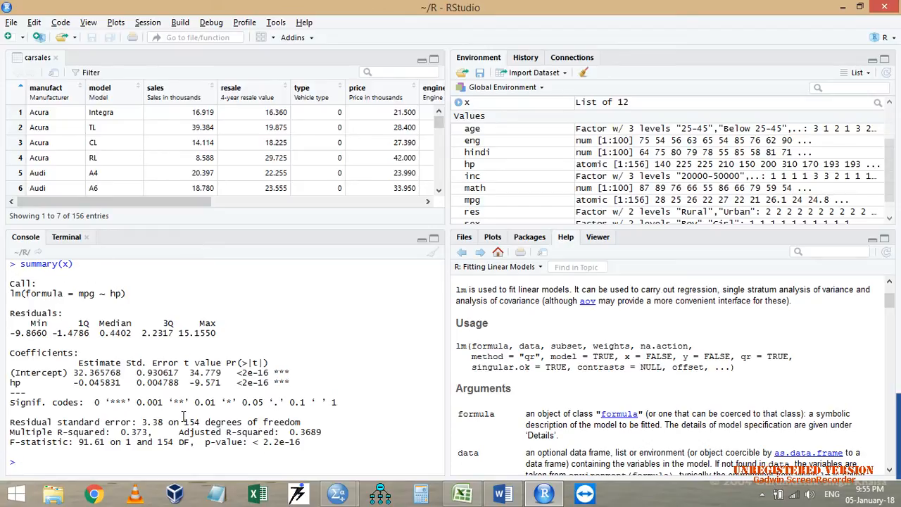
{"action": "key", "text": "Up"}
{"action": "key", "text": "Up"}
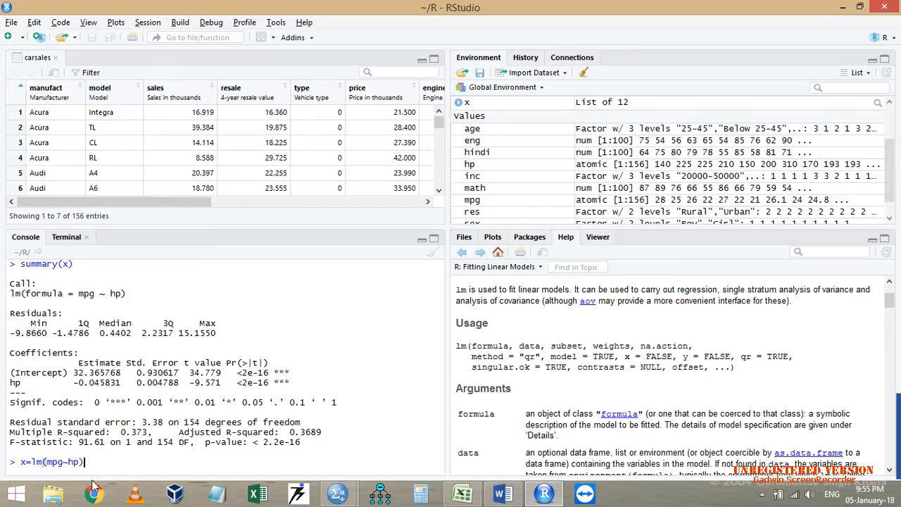
{"action": "key", "text": "BackSpace"}
{"action": "key", "text": "BackSpace"}
{"action": "key", "text": "BackSpace"}
{"action": "key", "text": "BackSpace"}
{"action": "key", "text": "BackSpace"}
{"action": "key", "text": "BackSpace"}
{"action": "key", "text": "BackSpace"}
{"action": "key", "text": "BackSpace"}
{"action": "key", "text": "BackSpace"}
{"action": "key", "text": "BackSpace"}
{"action": "type", "text": "plo"}
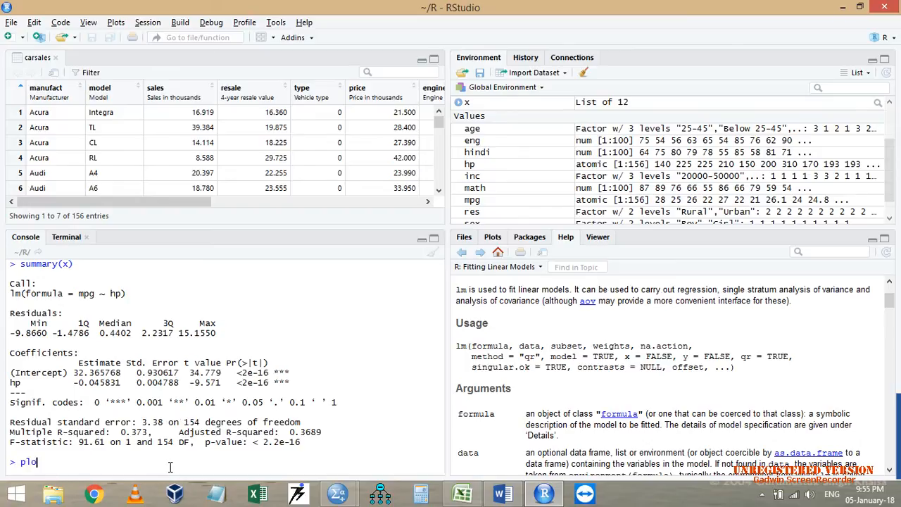
{"action": "type", "text": "t(x"}
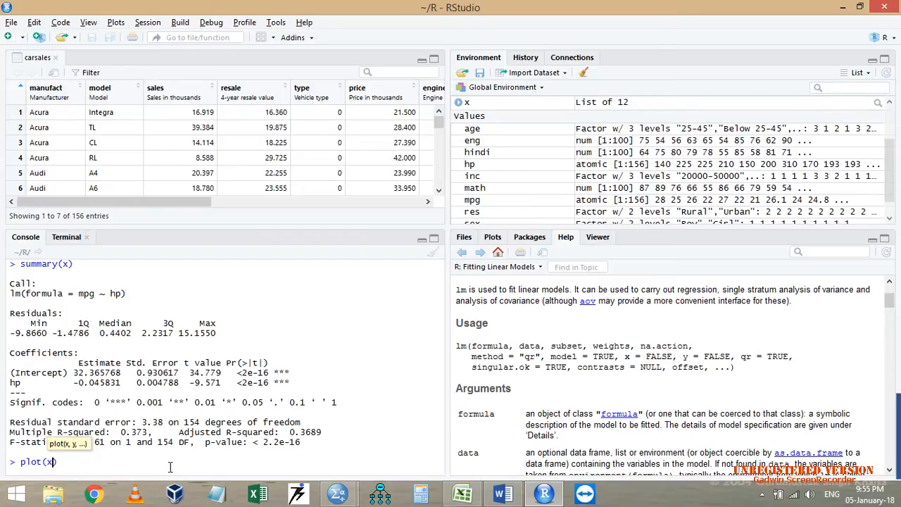
{"action": "key", "text": "Return"}
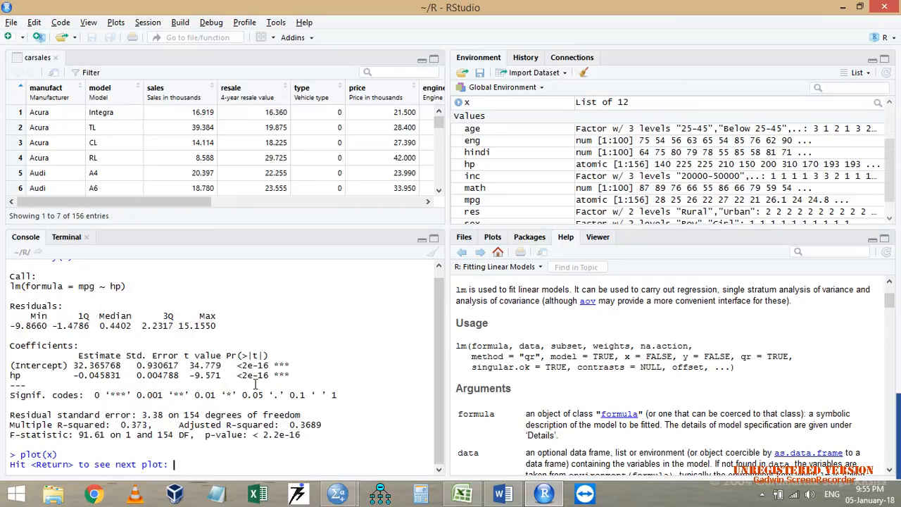
Display the model's four diagnostic plots in turn: Residuals vs Fitted, Normal Q-Q, Scale-Location and Residuals vs Leverage.
{"action": "key", "text": "Return"}
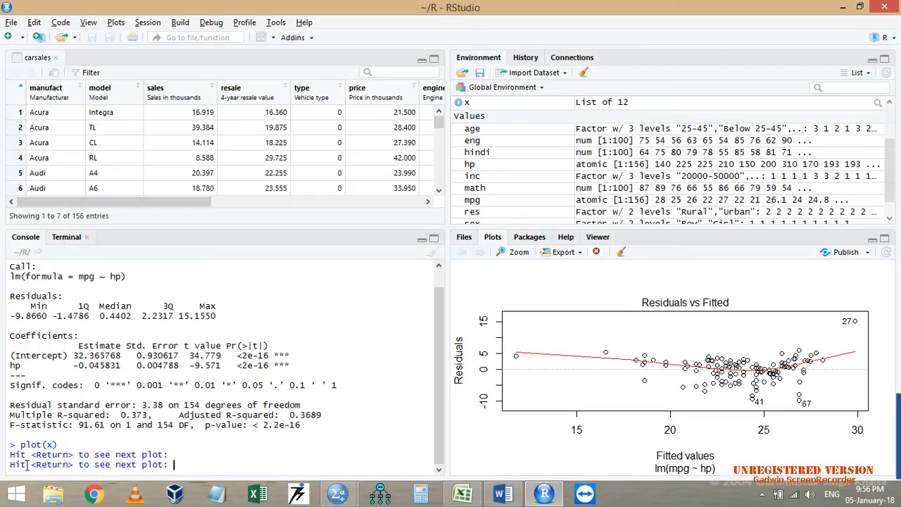
{"action": "key", "text": "Return"}
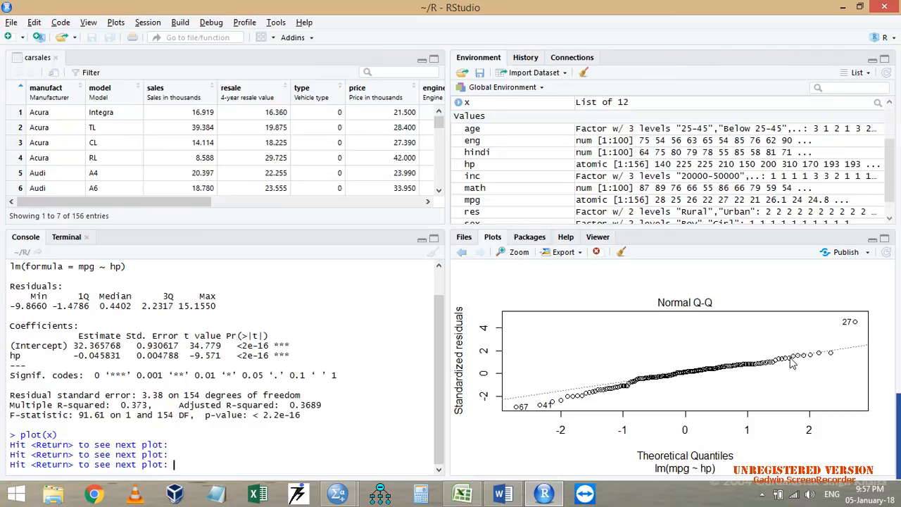
{"action": "key", "text": "Return"}
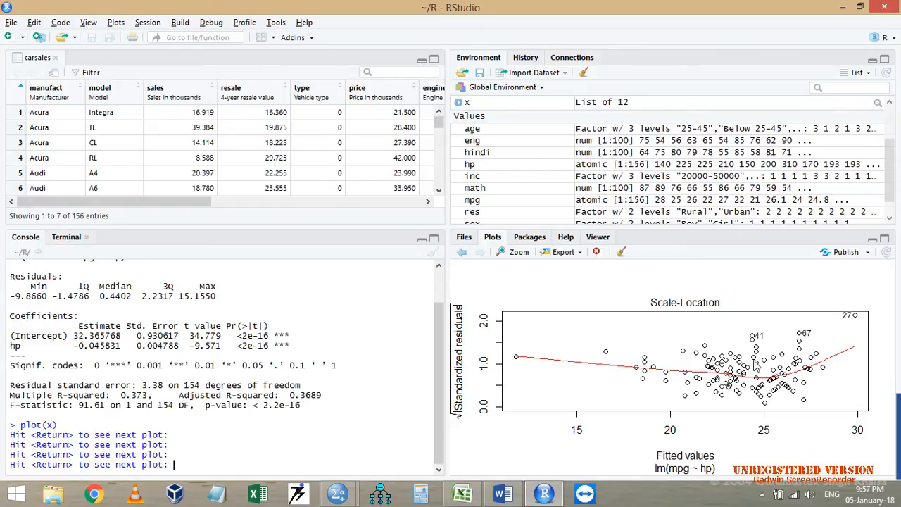
{"action": "key", "text": "Return"}
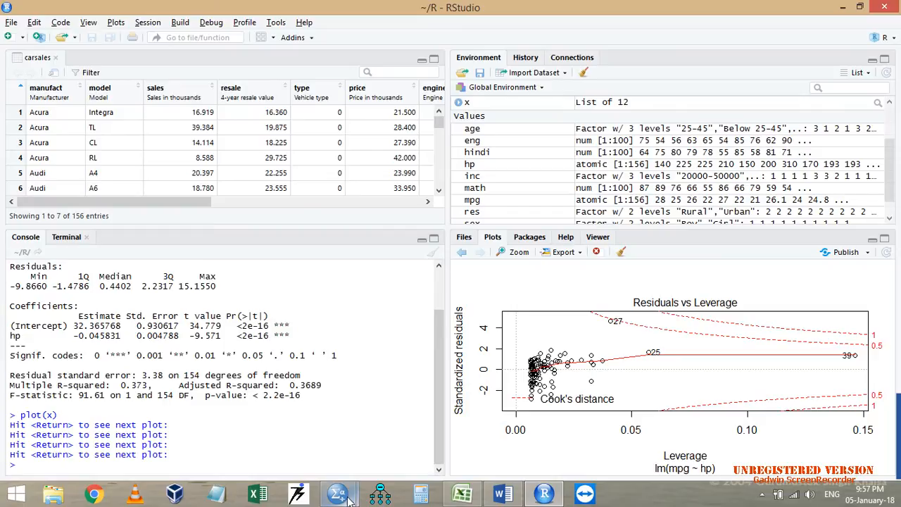
Switch to SPSS and inspect the Linear Regression Save options for distances such as Cook's and leverage values, leaving the settings as they are.
{"action": "mouse_move", "coordinate": [338, 493]}
{"action": "left_click", "coordinate": [278, 435]}
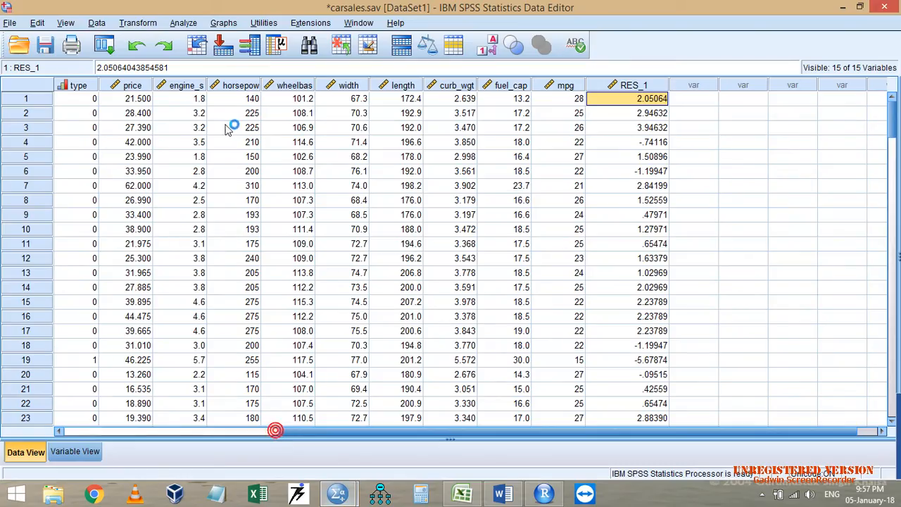
{"action": "left_click", "coordinate": [184, 24]}
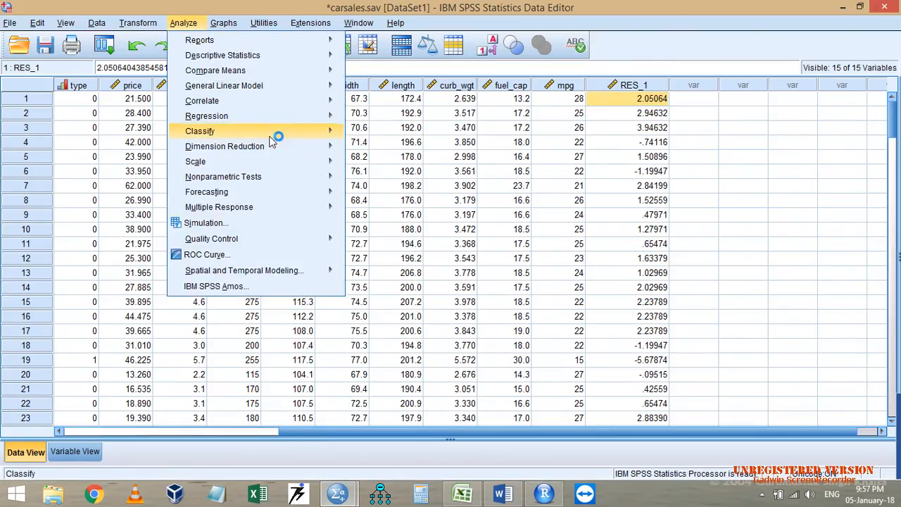
{"action": "mouse_move", "coordinate": [273, 116]}
{"action": "left_click", "coordinate": [373, 135]}
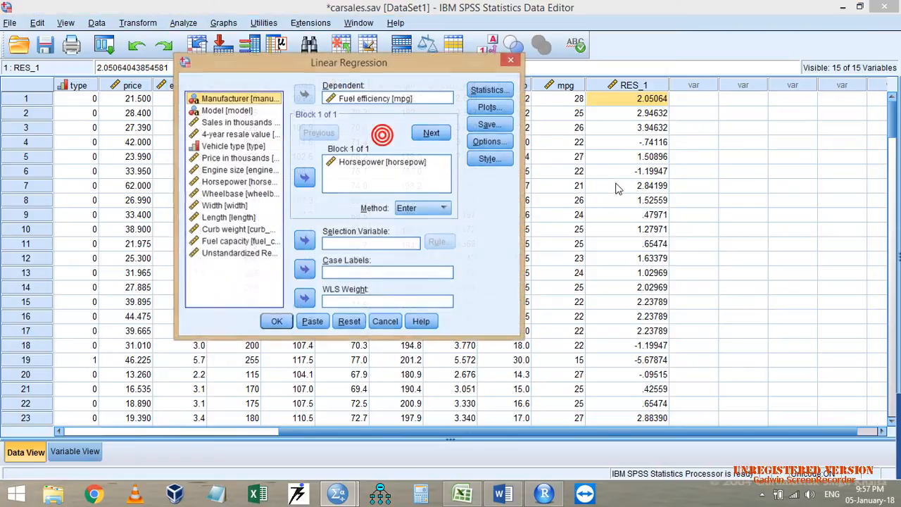
{"action": "left_click", "coordinate": [489, 125]}
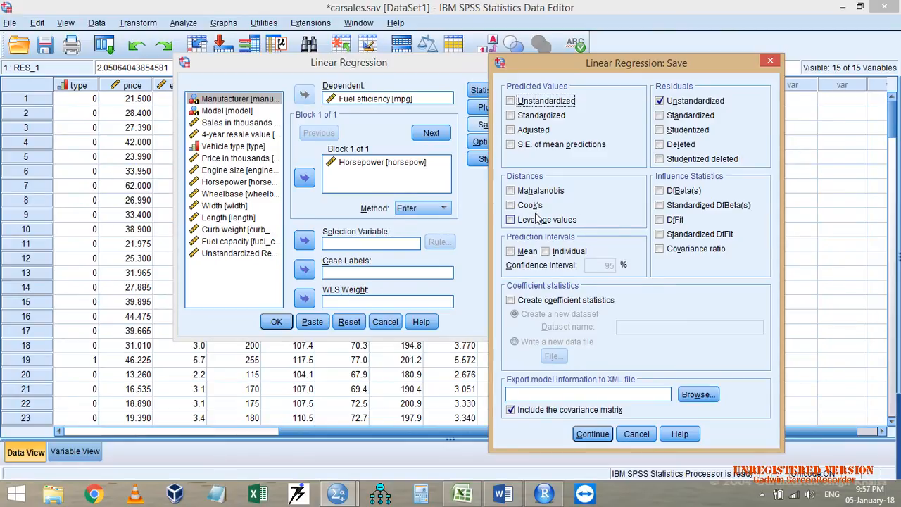
{"action": "left_click", "coordinate": [640, 433]}
{"action": "left_click", "coordinate": [385, 322]}
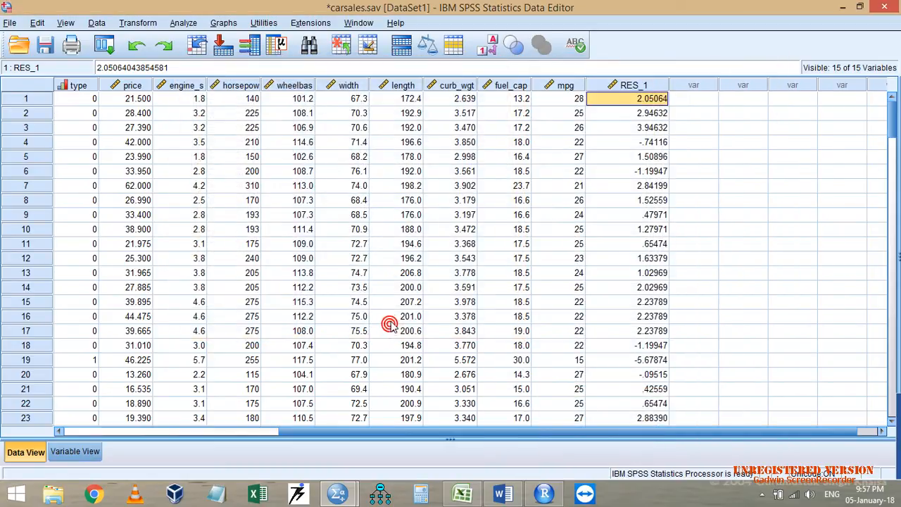
{"action": "left_click", "coordinate": [844, 9]}
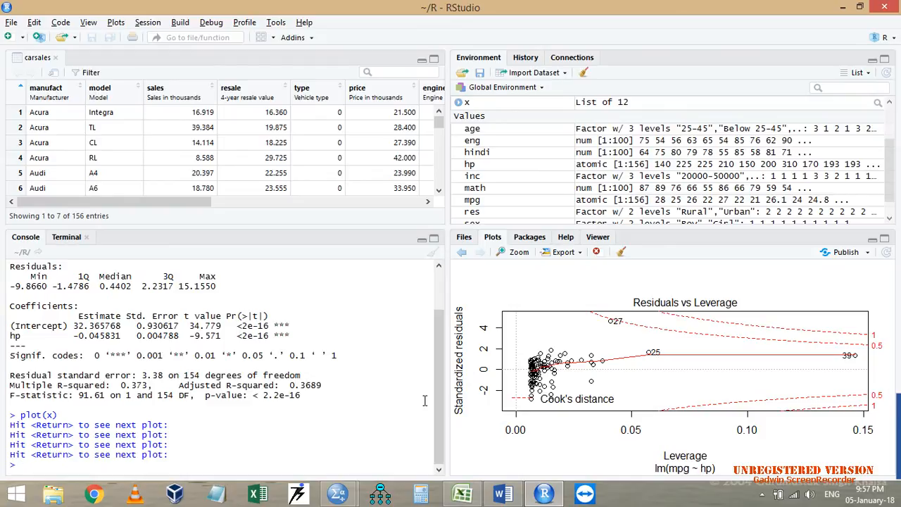
Copy the Residuals vs Leverage plot from RStudio as a bitmap and paste it into the Word document below the regression output.
{"action": "left_click", "coordinate": [572, 255]}
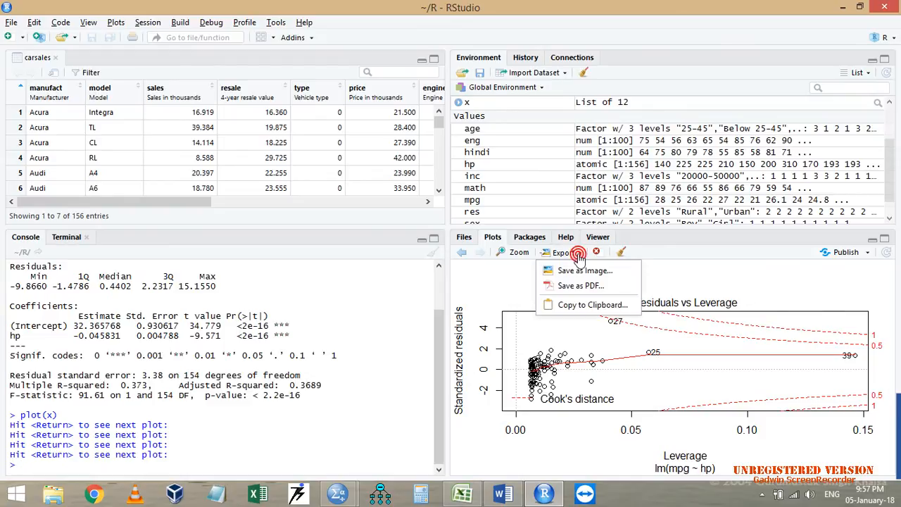
{"action": "left_click", "coordinate": [589, 308]}
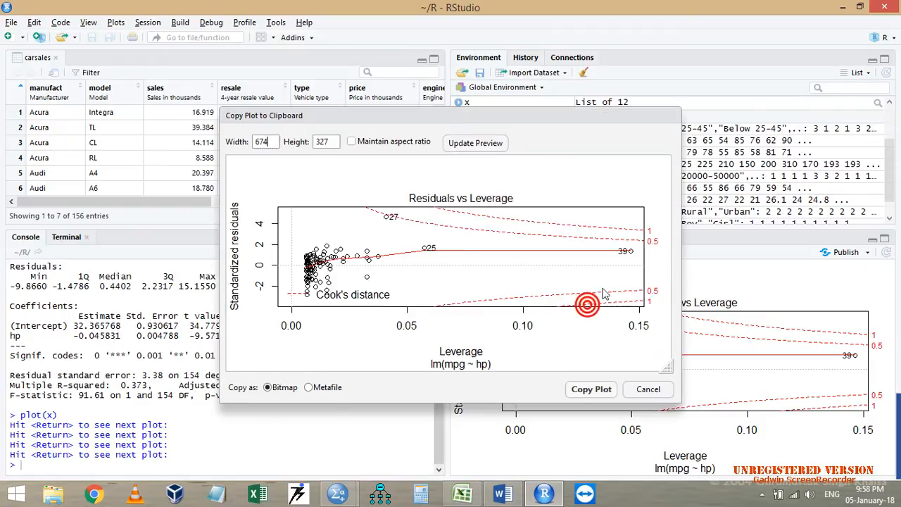
{"action": "left_click", "coordinate": [593, 388]}
{"action": "left_click", "coordinate": [503, 494]}
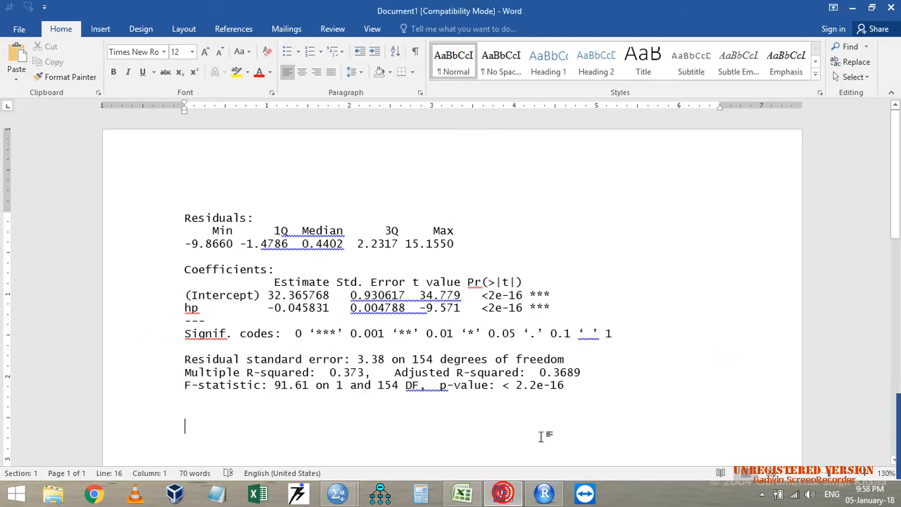
{"action": "key", "text": "ctrl+v"}
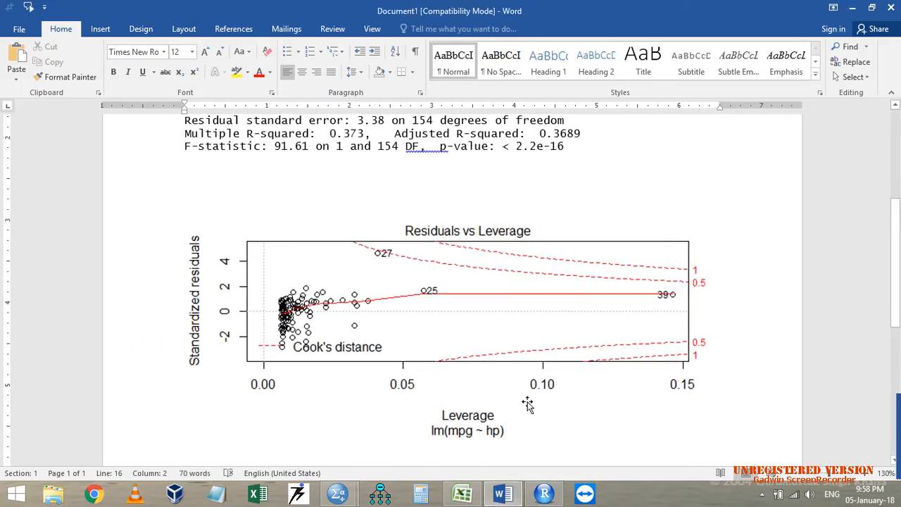
Switch to the SPSS output, inspect the Statistics options of the recalled Linear Regression dialog without changing them, and return to RStudio.
{"action": "key", "text": "alt+Tab"}
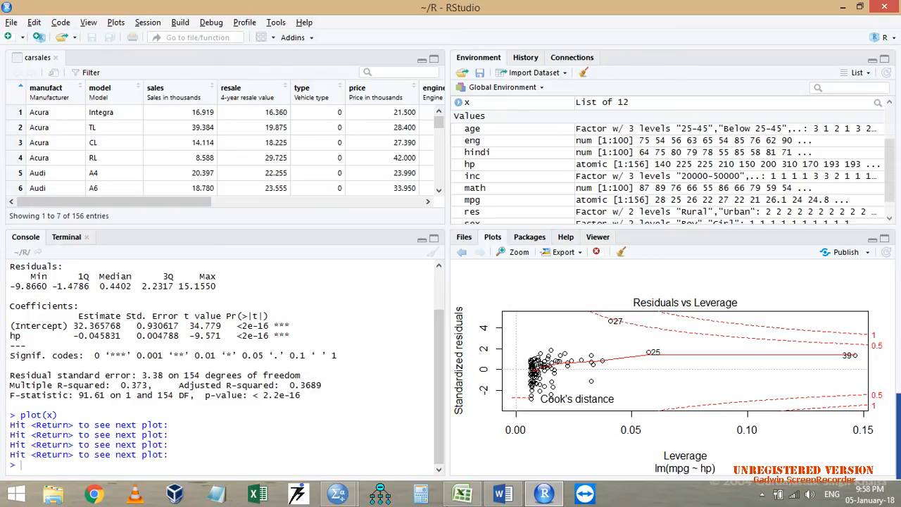
{"action": "left_click", "coordinate": [503, 493]}
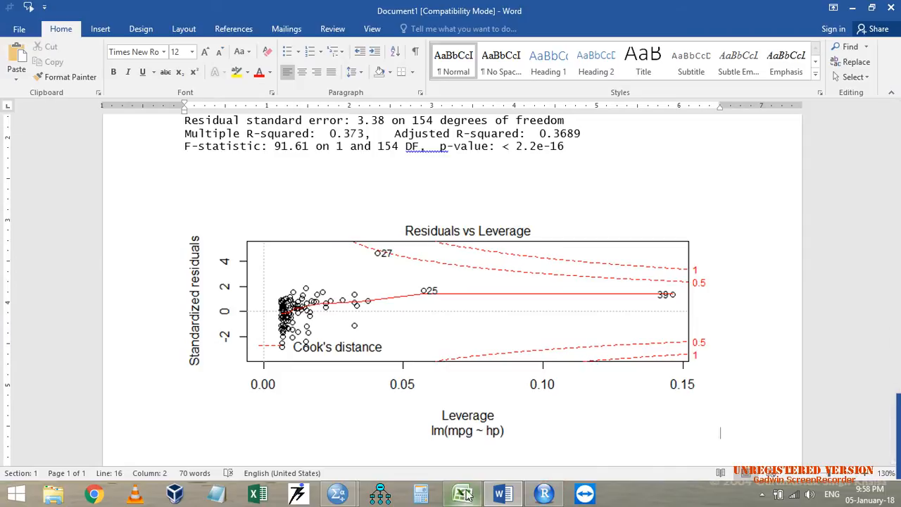
{"action": "mouse_move", "coordinate": [338, 494]}
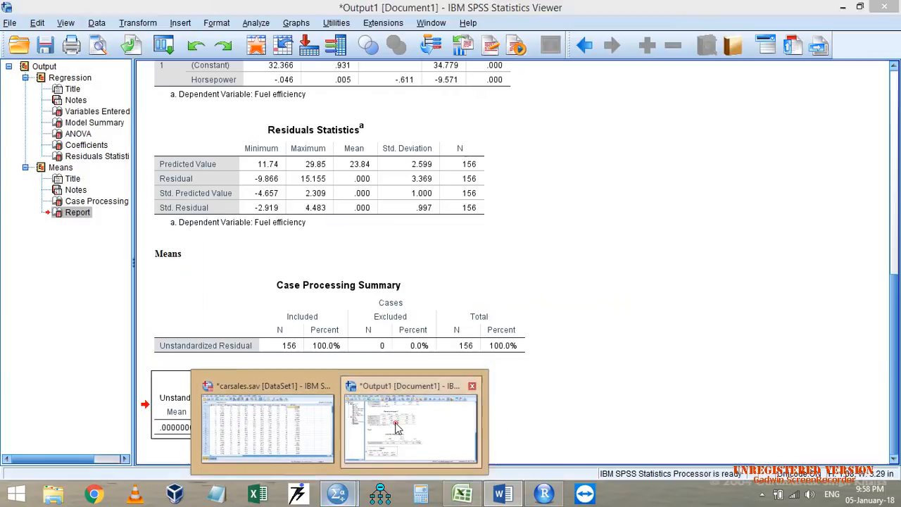
{"action": "left_click", "coordinate": [396, 428]}
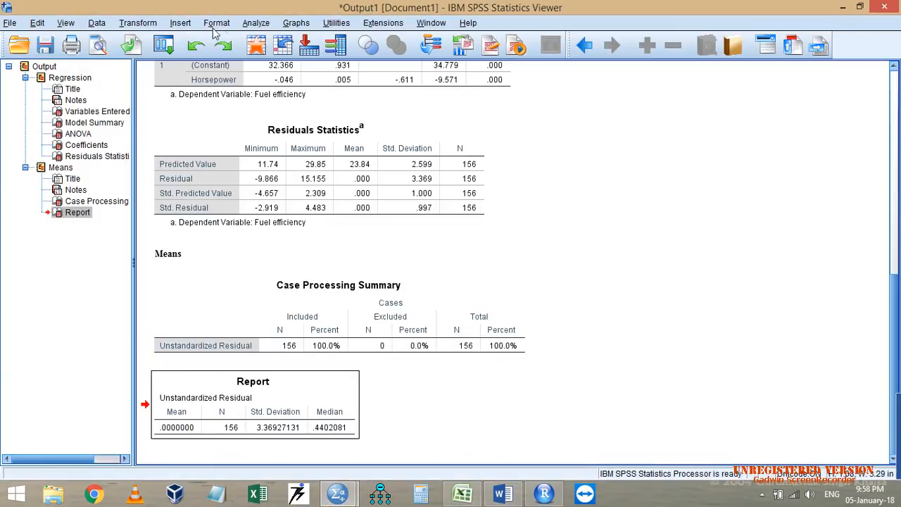
{"action": "left_click", "coordinate": [163, 45]}
{"action": "left_click", "coordinate": [189, 85]}
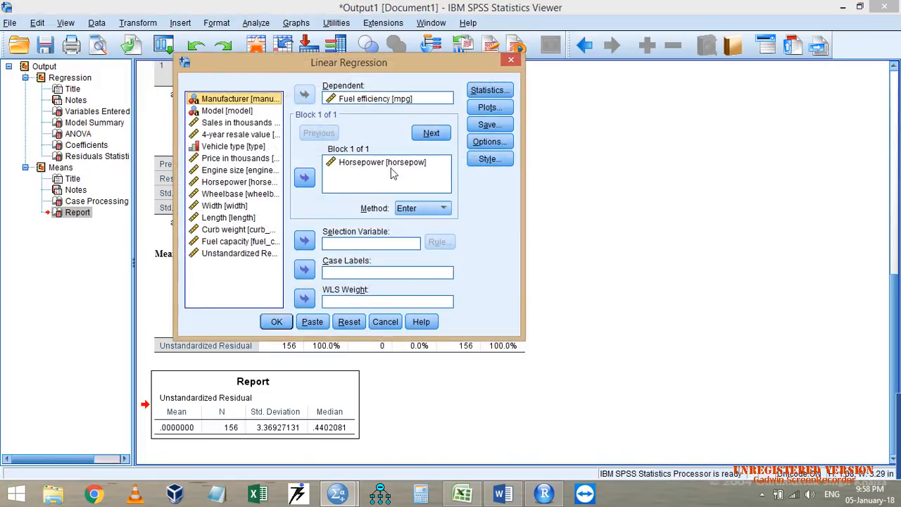
{"action": "left_click", "coordinate": [503, 92]}
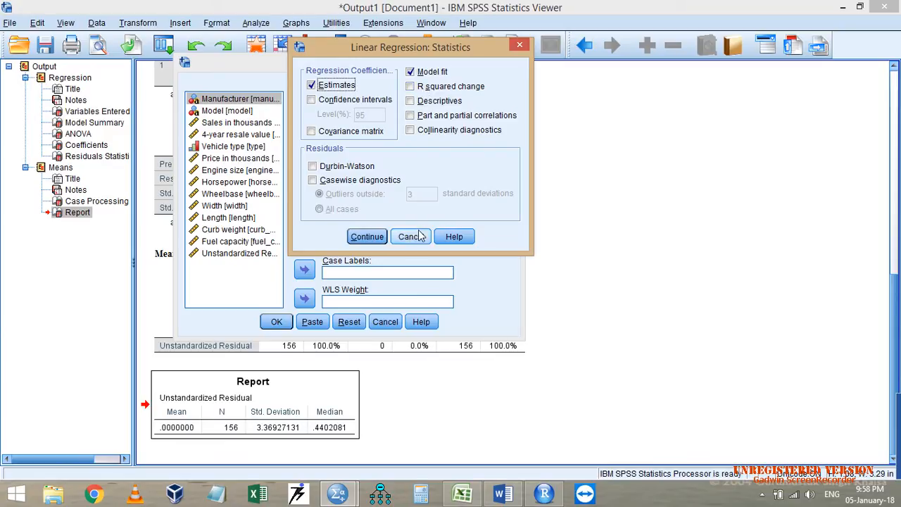
{"action": "left_click", "coordinate": [411, 237]}
{"action": "left_click", "coordinate": [385, 322]}
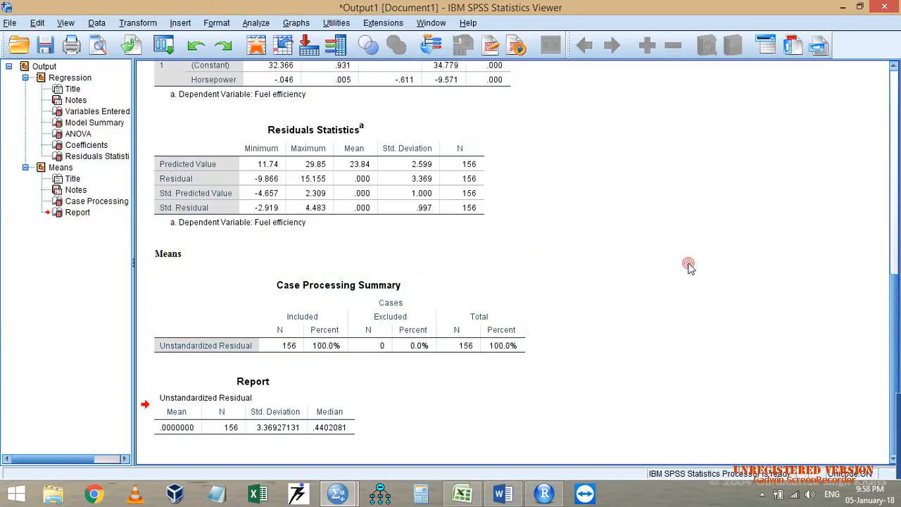
{"action": "left_click", "coordinate": [686, 266]}
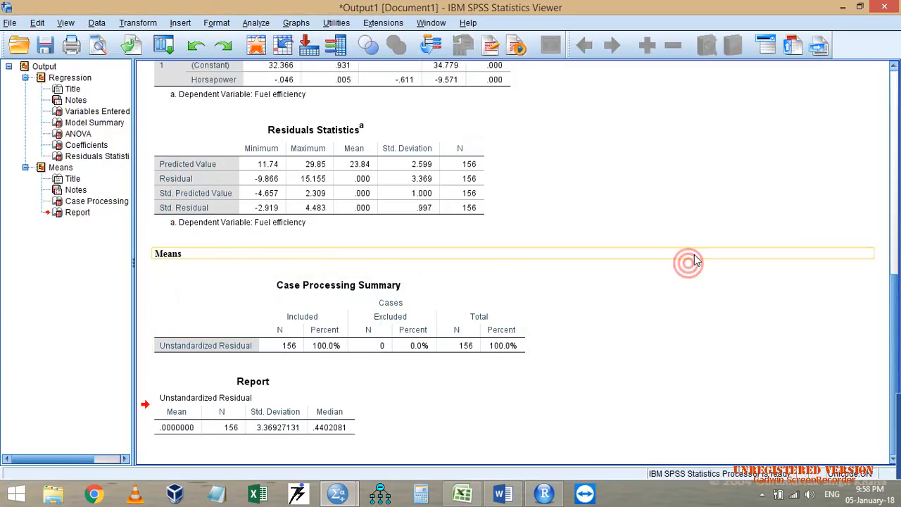
{"action": "left_click", "coordinate": [346, 496]}
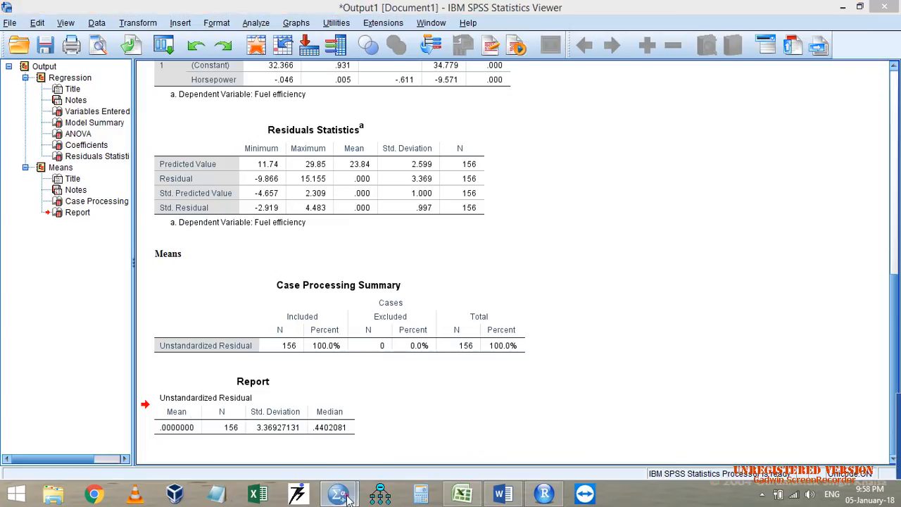
{"action": "left_click", "coordinate": [544, 493]}
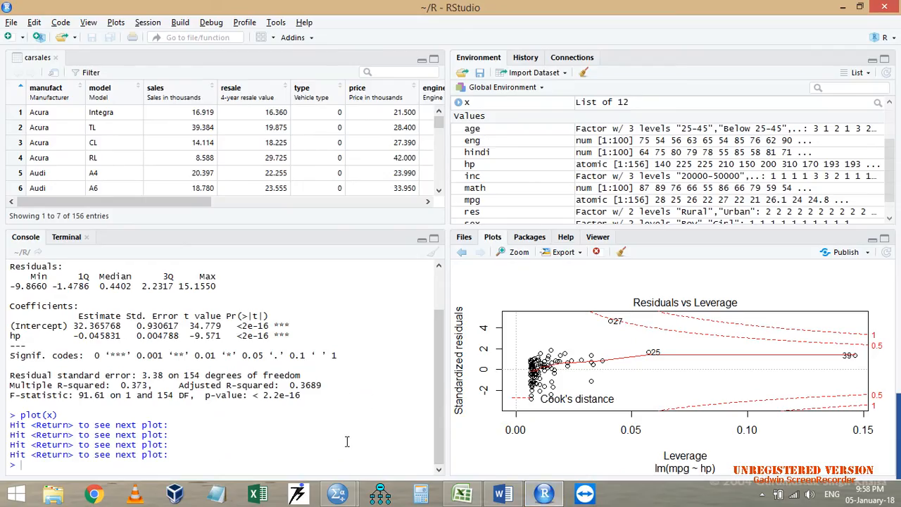